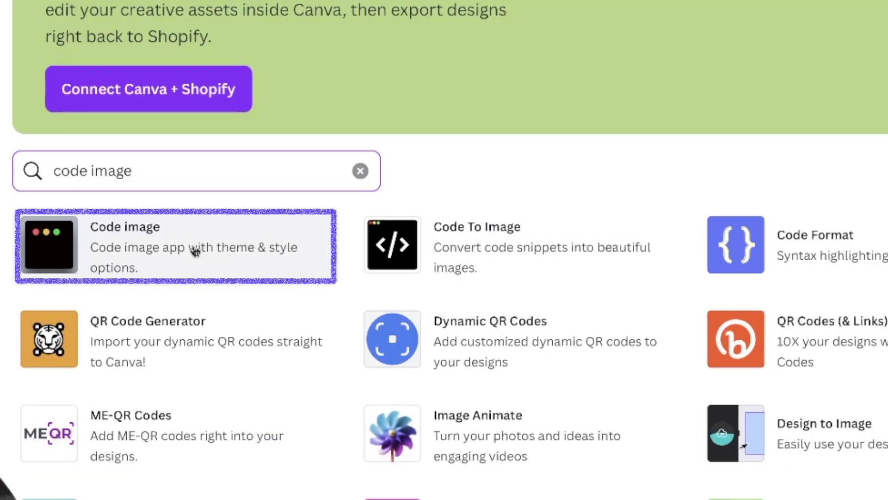
Step: Open the Code image app's details and view its second sample, a Ruby code image
{"action": "left_click", "coordinate": [196, 251]}
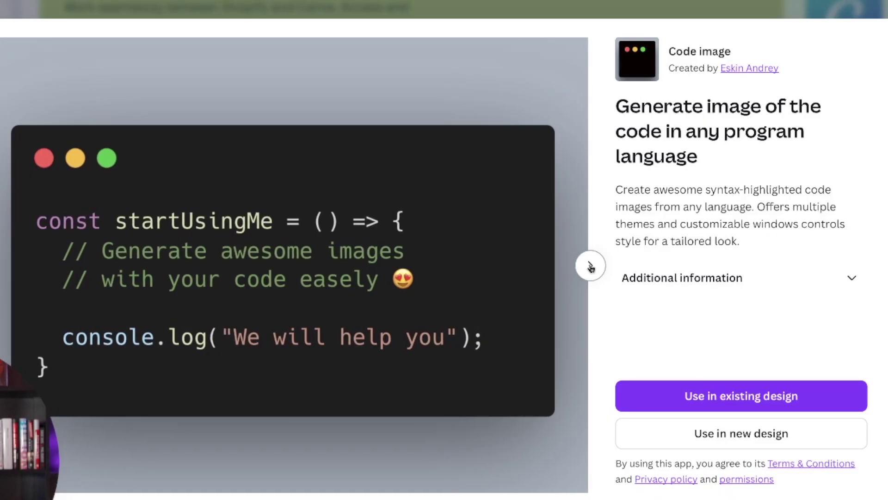
{"action": "left_click", "coordinate": [590, 265]}
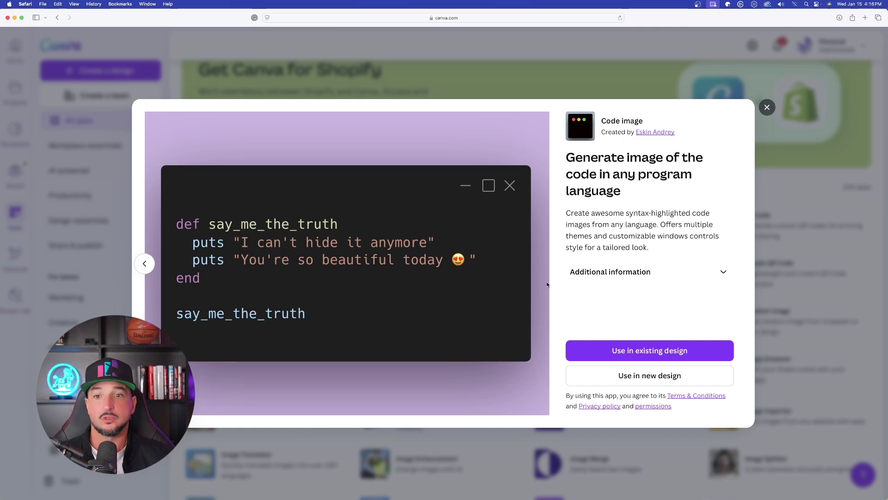
Step: Start a new design with the Code image app and add an enlarged default code image
{"action": "left_click", "coordinate": [651, 375]}
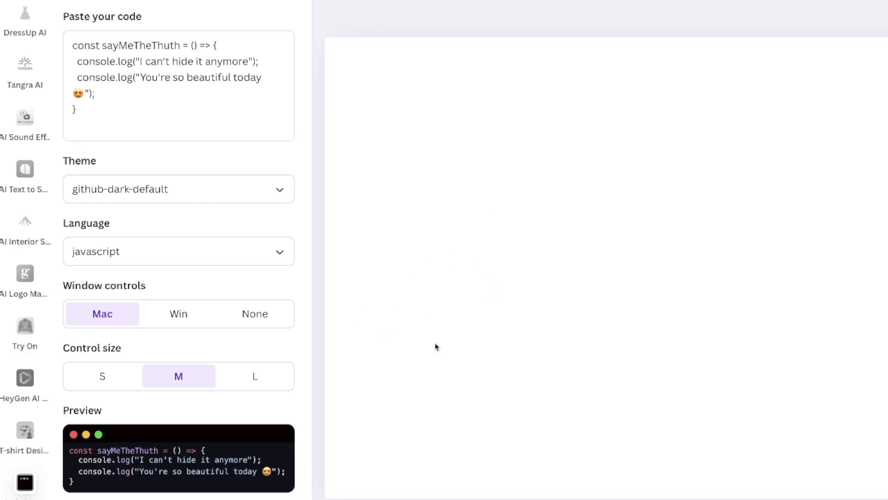
{"action": "left_click", "coordinate": [104, 452]}
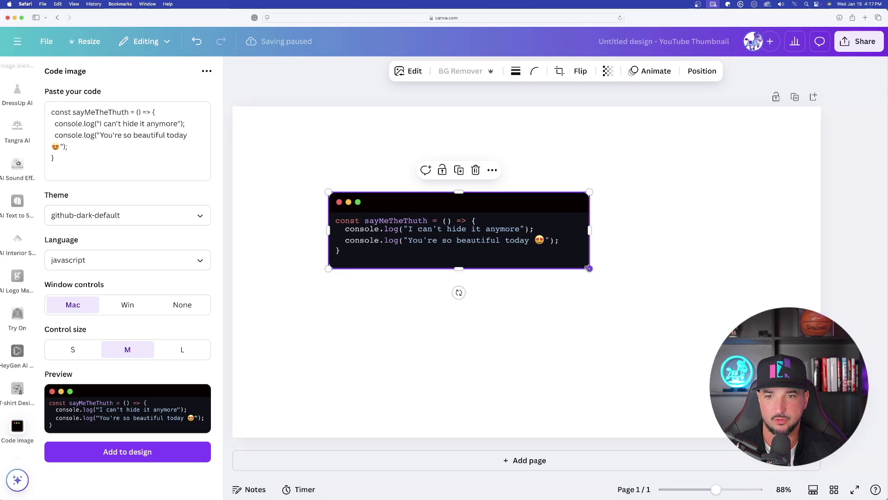
{"action": "left_click_drag", "start_coordinate": [589, 268], "coordinate": [728, 309]}
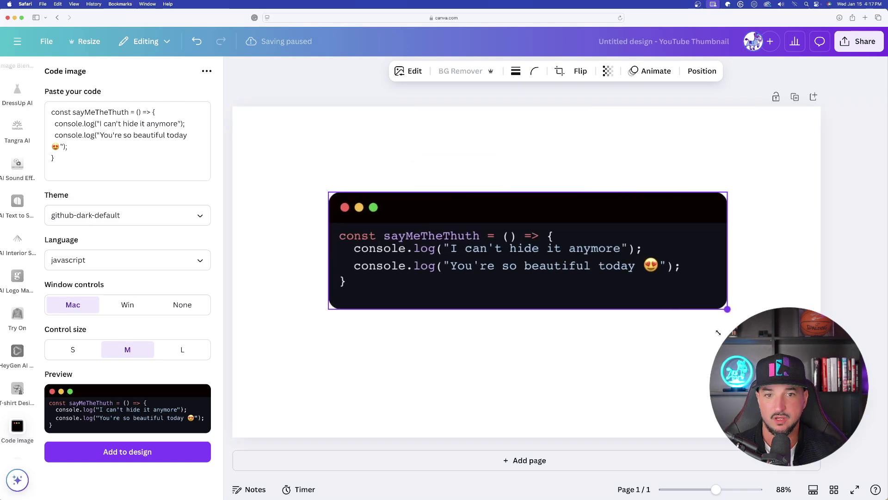
{"action": "left_click", "coordinate": [429, 143]}
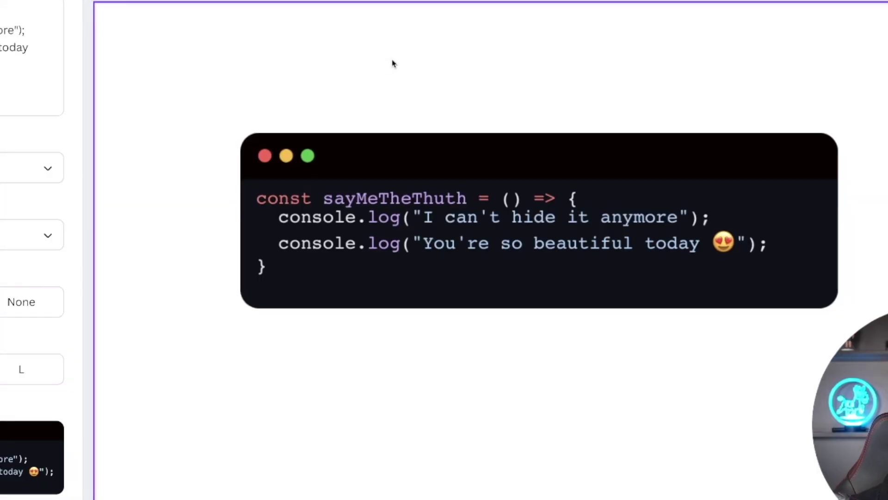
Step: Delete the default code image and paste the thank-you greeting over the sample code
{"action": "left_click", "coordinate": [451, 224]}
{"action": "key", "text": "Delete"}
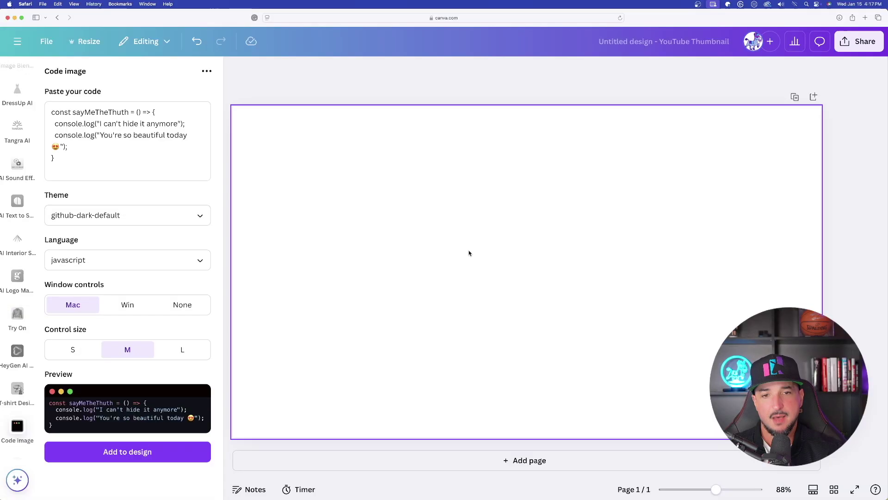
{"action": "left_click_drag", "start_coordinate": [70, 159], "coordinate": [59, 115]}
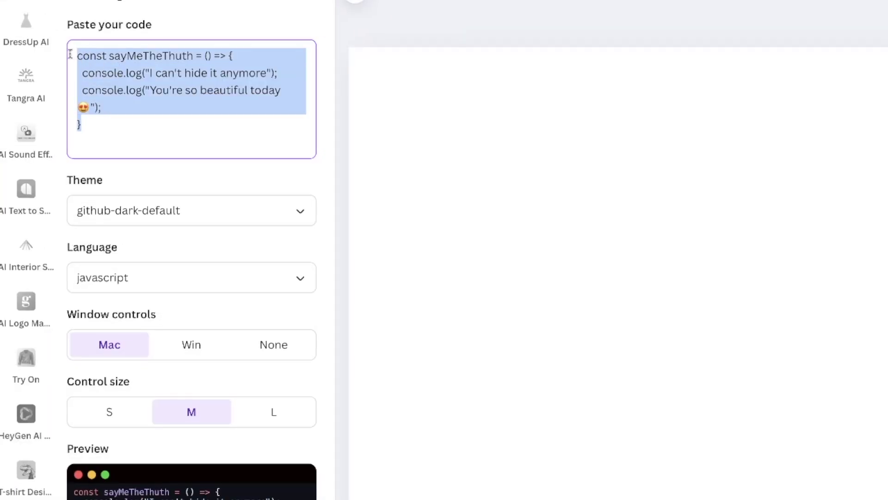
{"action": "type", "text": "👋Hello. Thanks for watching @metricsmule."}
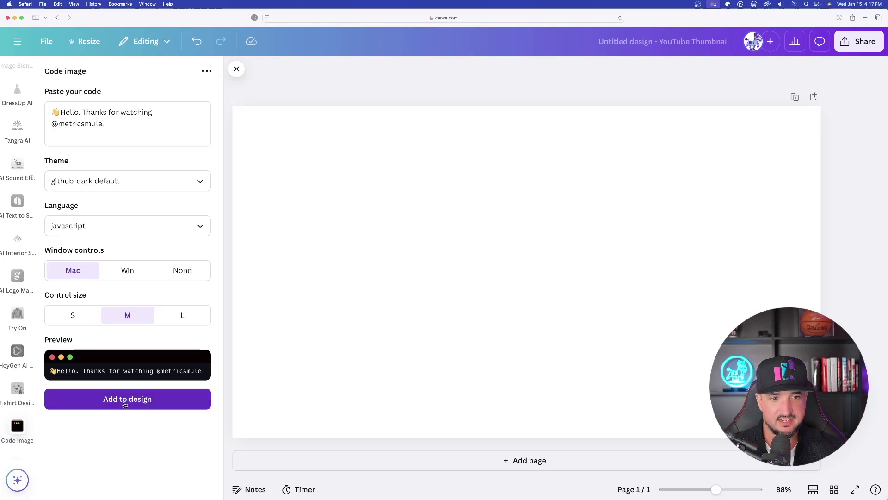
Step: Add the greeting code image to the page, moved up-left and enlarged
{"action": "left_click", "coordinate": [191, 486]}
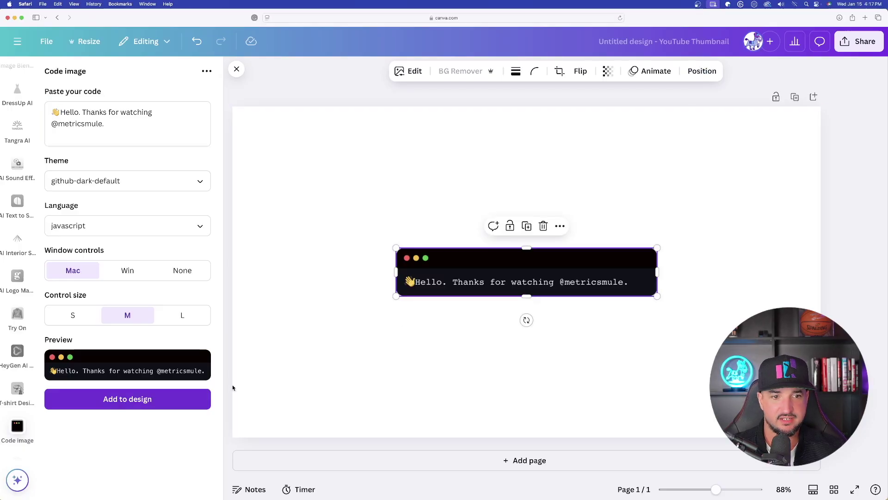
{"action": "left_click_drag", "start_coordinate": [462, 276], "coordinate": [372, 167]}
{"action": "left_click_drag", "start_coordinate": [568, 188], "coordinate": [743, 218]}
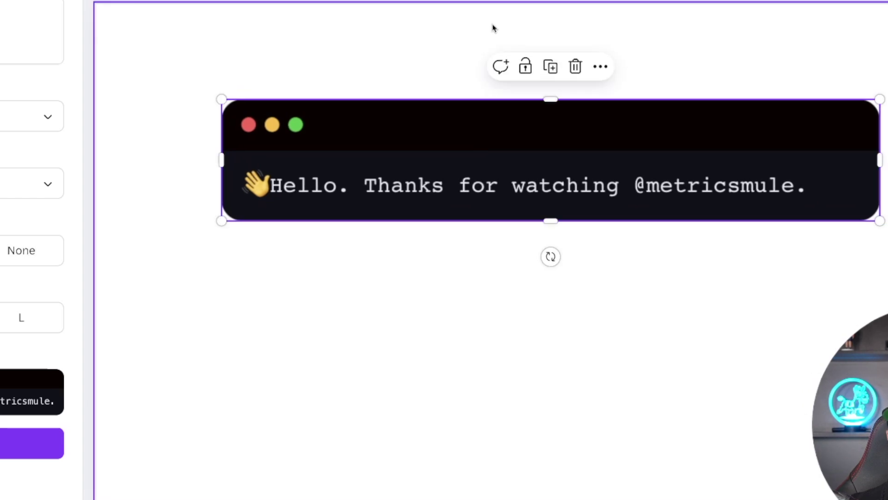
{"action": "left_click", "coordinate": [452, 40]}
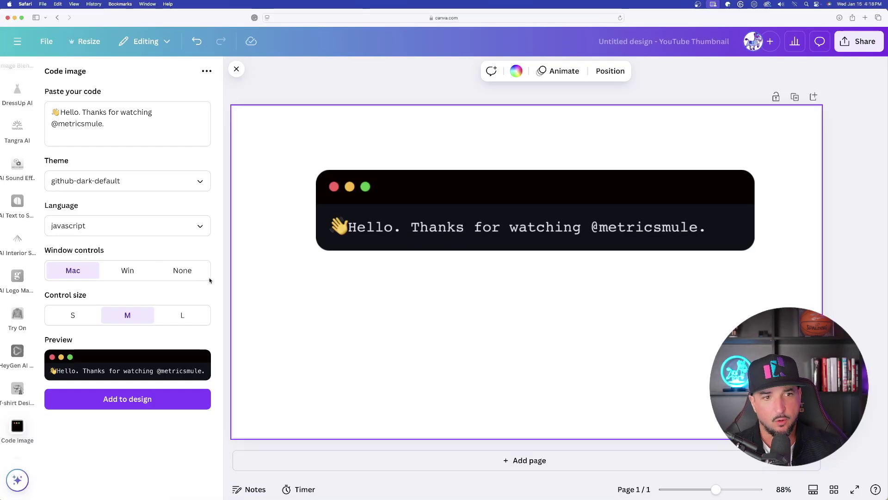
Step: Try the dark-plus code theme with a test copy, then delete that copy
{"action": "left_click", "coordinate": [109, 185]}
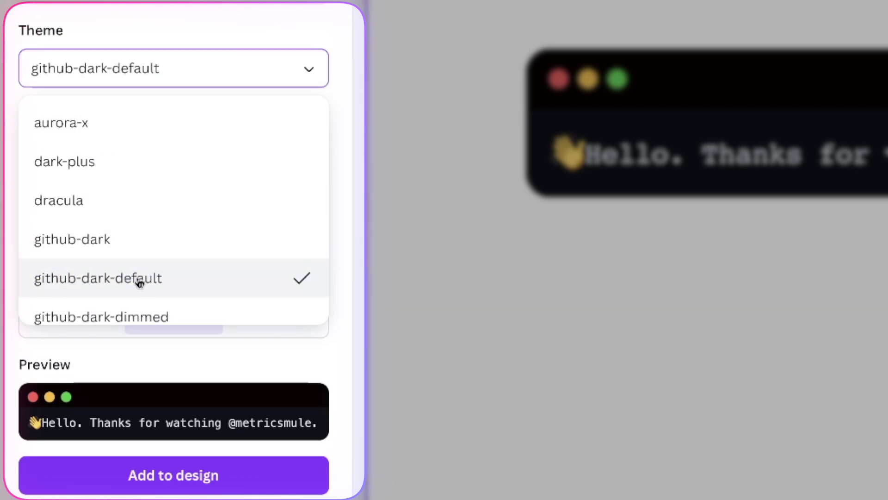
{"action": "left_click", "coordinate": [92, 159]}
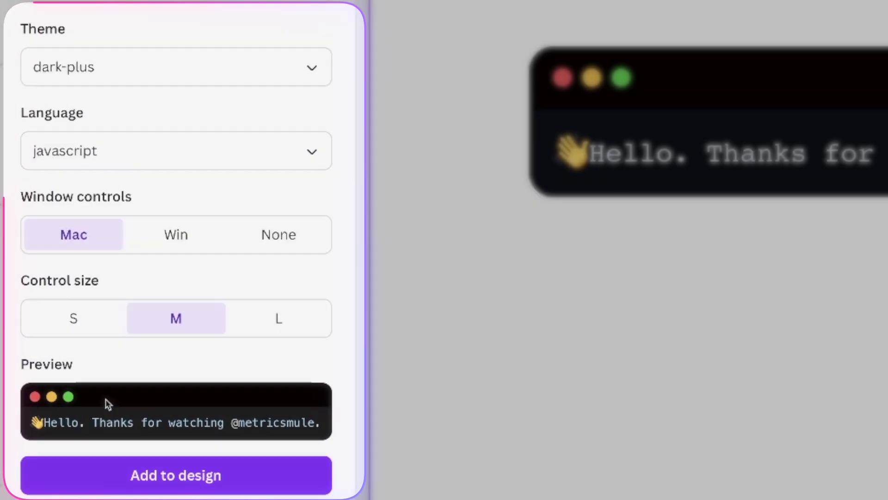
{"action": "left_click", "coordinate": [105, 402]}
{"action": "left_click_drag", "start_coordinate": [581, 337], "coordinate": [753, 368]}
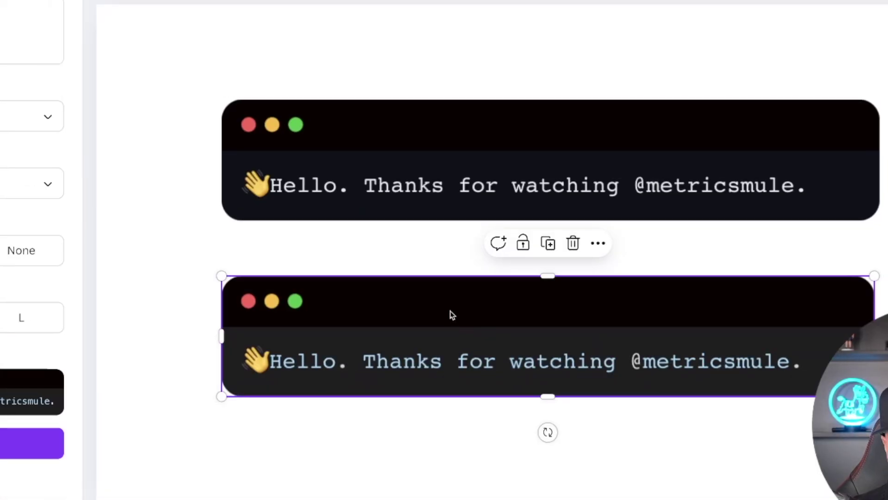
{"action": "key", "text": "Delete"}
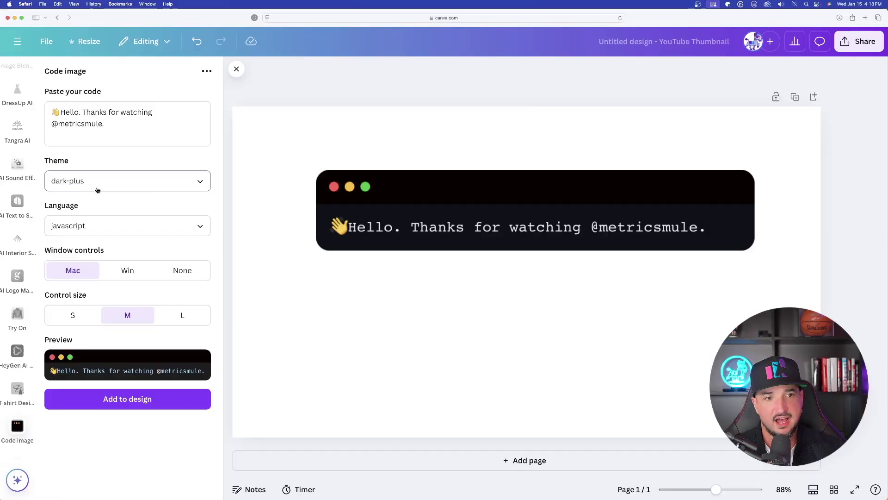
Step: Switch the code theme to dracula and remove the extra test copy
{"action": "left_click", "coordinate": [96, 184]}
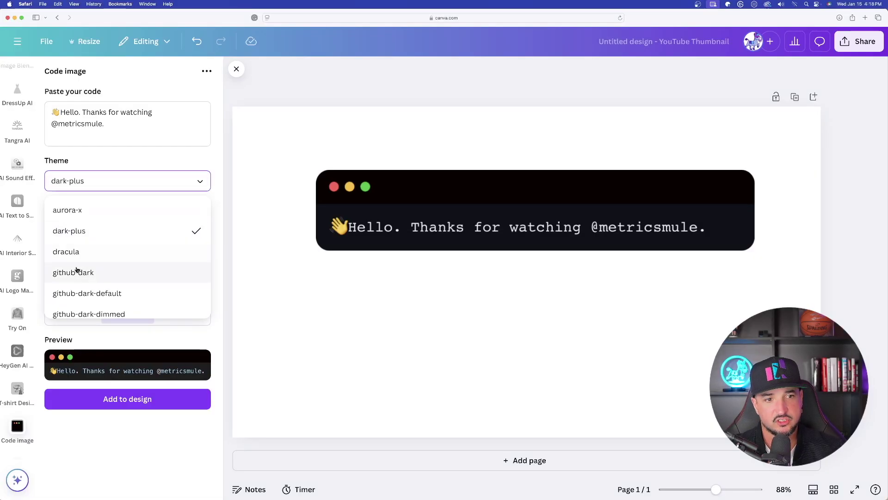
{"action": "scroll", "coordinate": [81, 270], "scroll_direction": "down", "scroll_amount": 4}
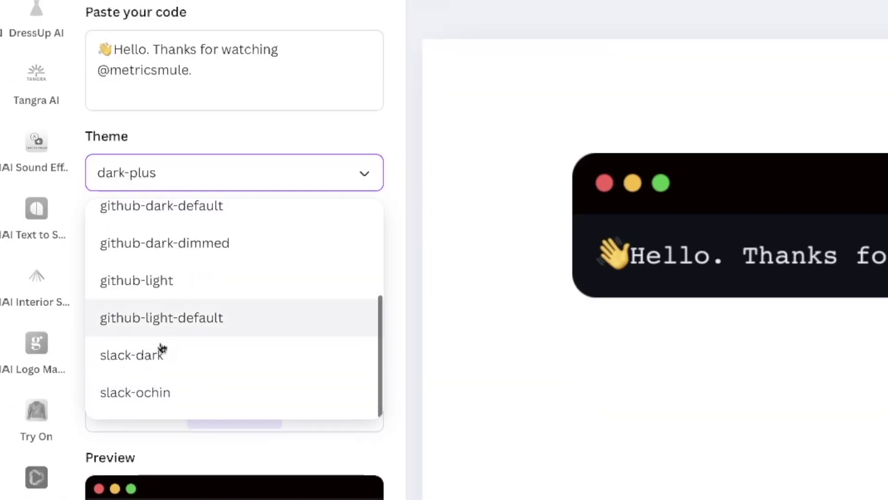
{"action": "scroll", "coordinate": [84, 279], "scroll_direction": "up", "scroll_amount": 3}
{"action": "left_click", "coordinate": [84, 217]}
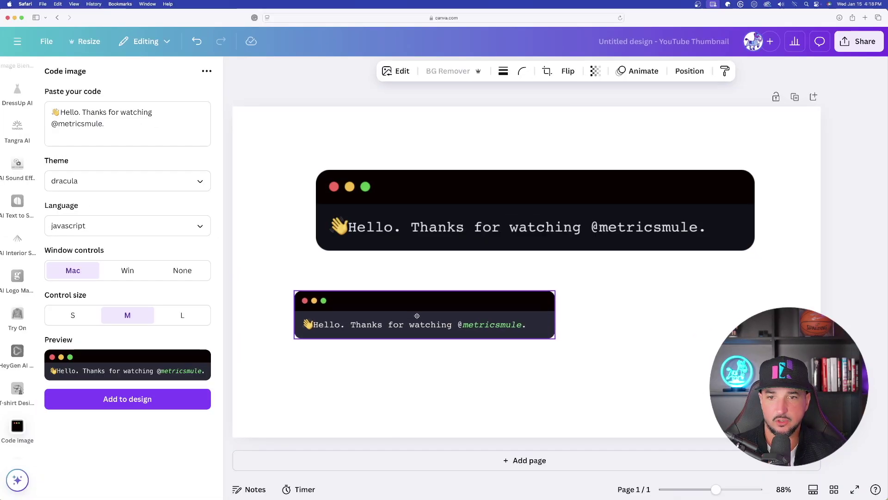
{"action": "left_click_drag", "start_coordinate": [555, 337], "coordinate": [698, 373]}
{"action": "left_click_drag", "start_coordinate": [521, 335], "coordinate": [575, 359]}
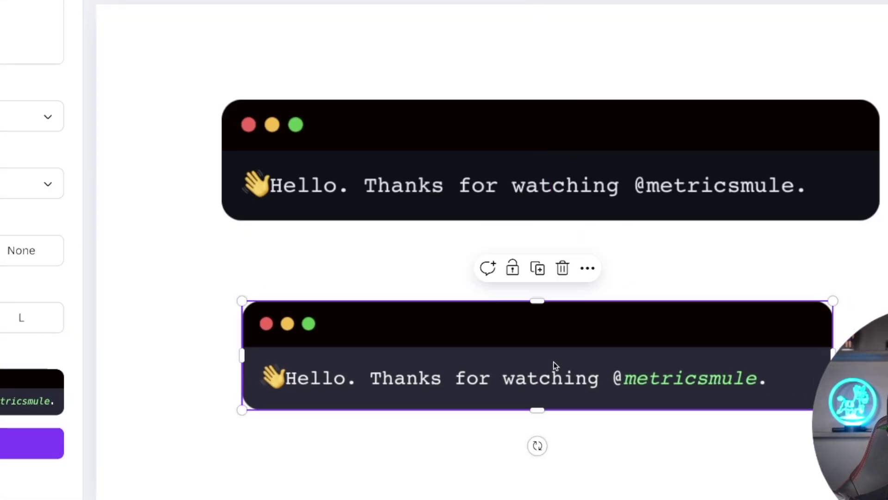
{"action": "key", "text": "Delete"}
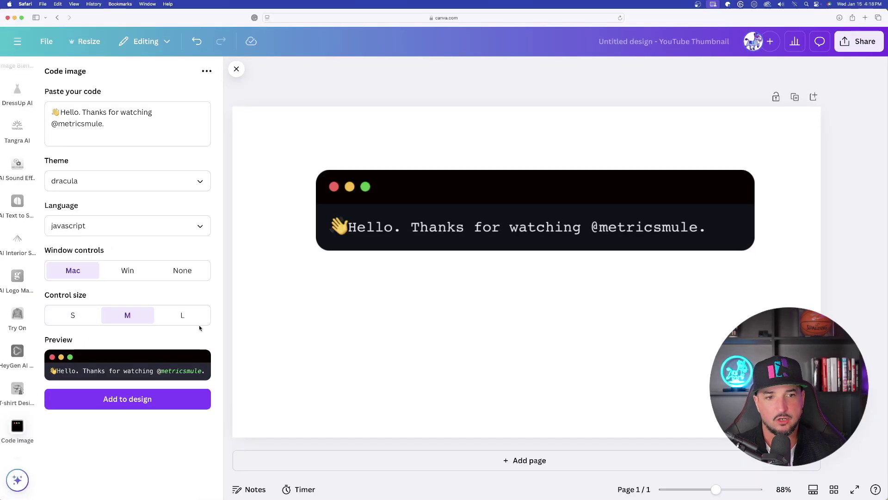
Step: Compare small, medium and large control sizes, settling on medium
{"action": "left_click", "coordinate": [183, 323]}
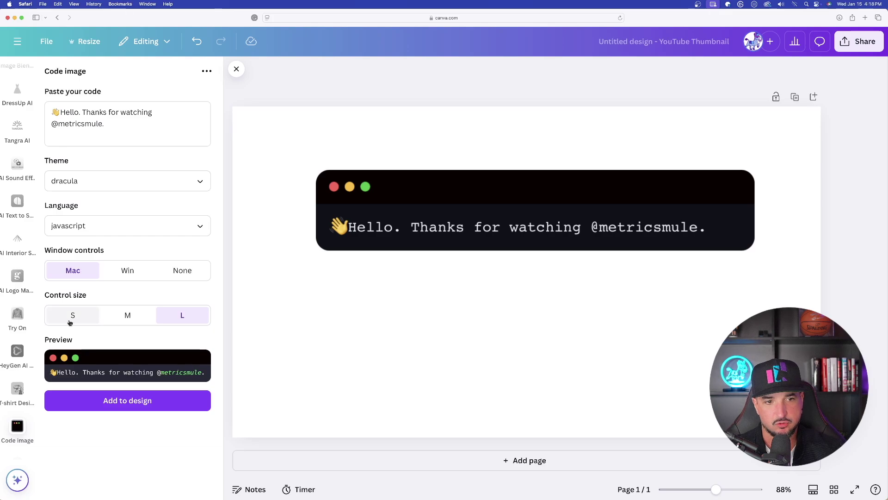
{"action": "left_click", "coordinate": [69, 322]}
{"action": "left_click", "coordinate": [127, 320]}
{"action": "left_click", "coordinate": [181, 321]}
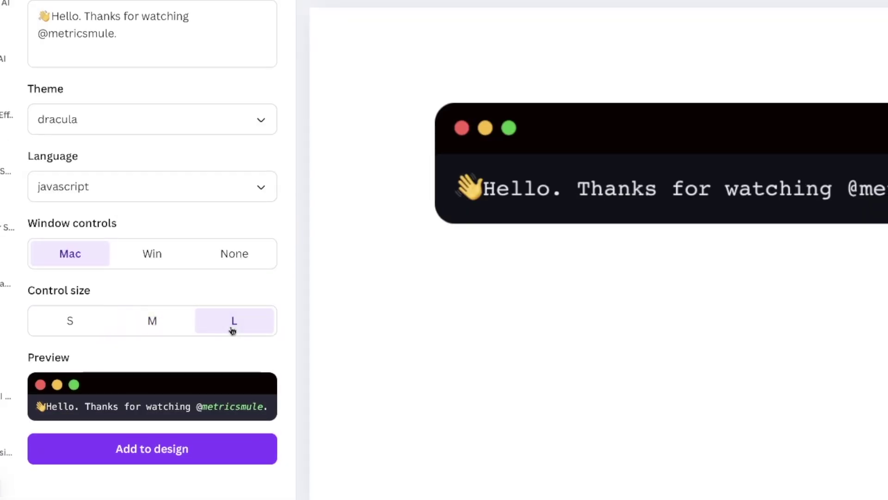
{"action": "left_click", "coordinate": [69, 320]}
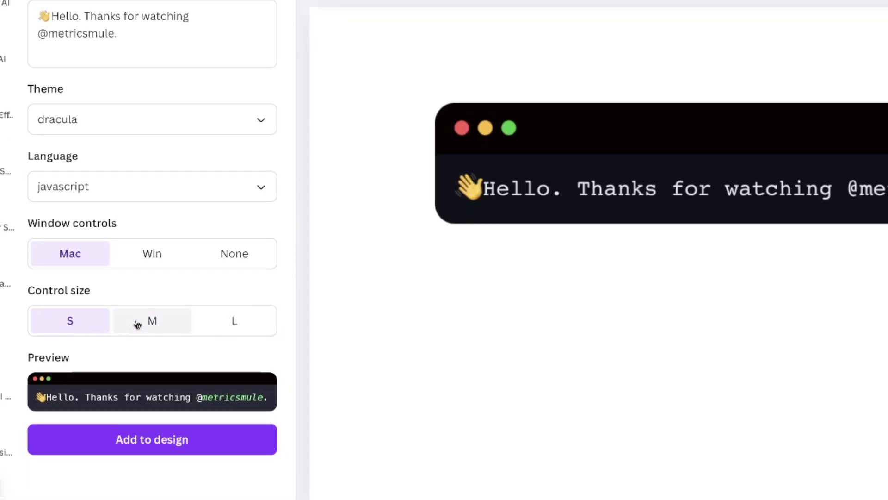
{"action": "left_click", "coordinate": [138, 320]}
{"action": "left_click", "coordinate": [226, 324]}
{"action": "left_click", "coordinate": [164, 323]}
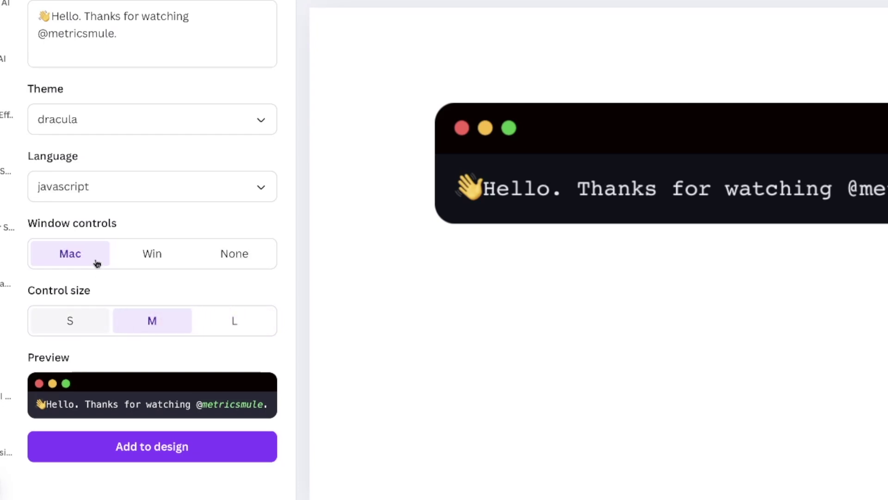
Step: Set the code language to css and use Windows-style window controls
{"action": "left_click", "coordinate": [91, 183]}
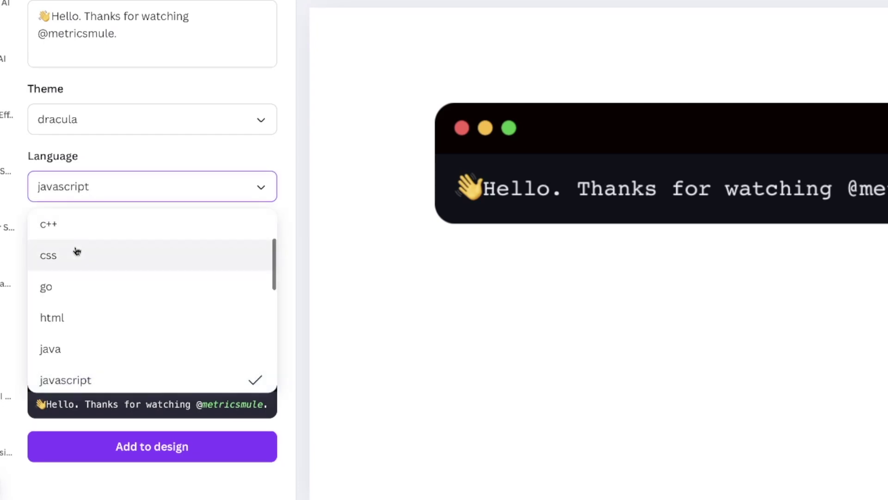
{"action": "scroll", "coordinate": [91, 241], "scroll_direction": "up", "scroll_amount": 1}
{"action": "scroll", "coordinate": [91, 242], "scroll_direction": "up", "scroll_amount": 2}
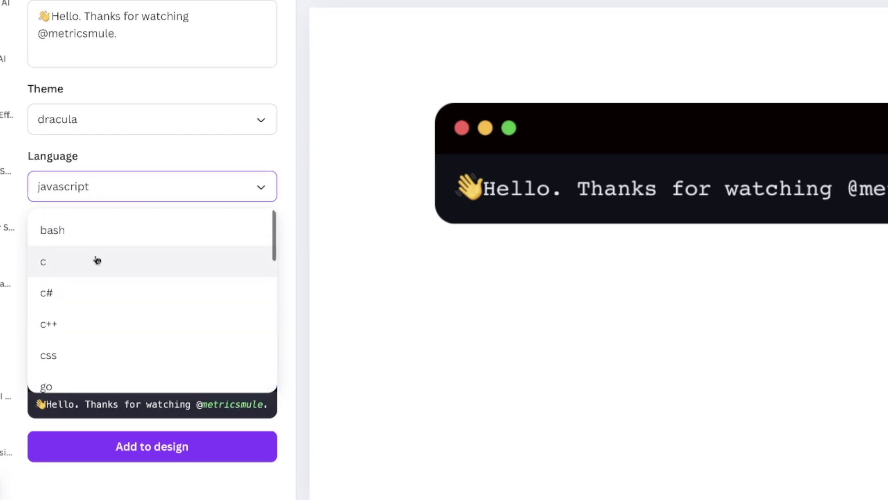
{"action": "scroll", "coordinate": [87, 282], "scroll_direction": "down", "scroll_amount": 7}
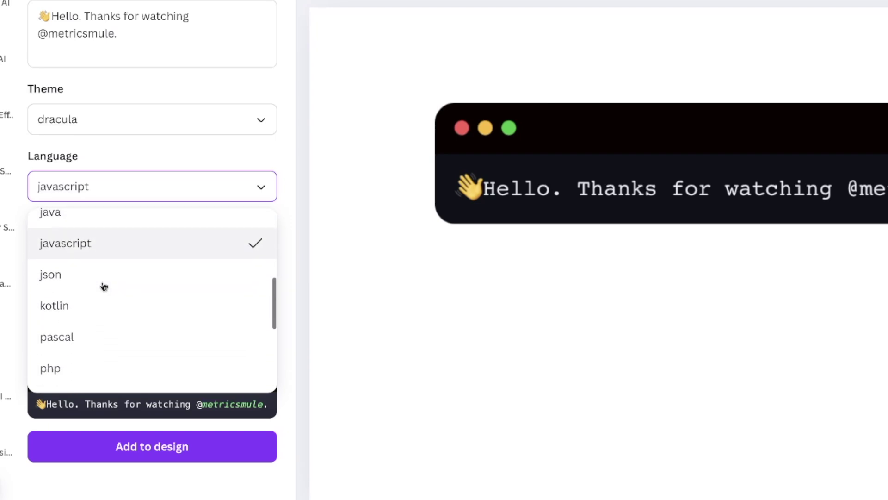
{"action": "scroll", "coordinate": [102, 304], "scroll_direction": "down", "scroll_amount": 3}
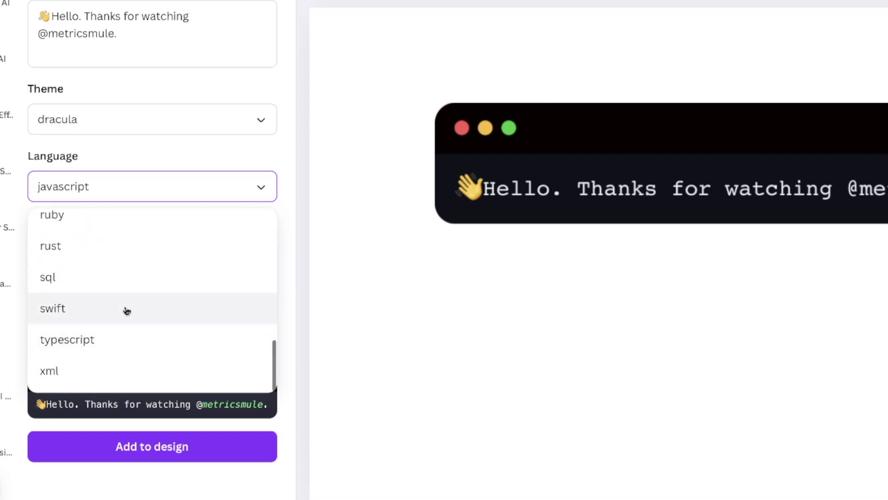
{"action": "left_click", "coordinate": [145, 214]}
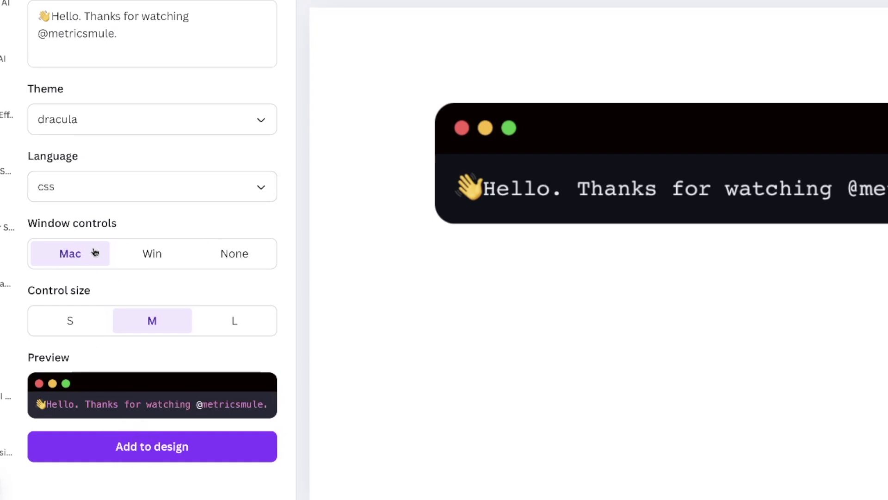
{"action": "left_click", "coordinate": [151, 254]}
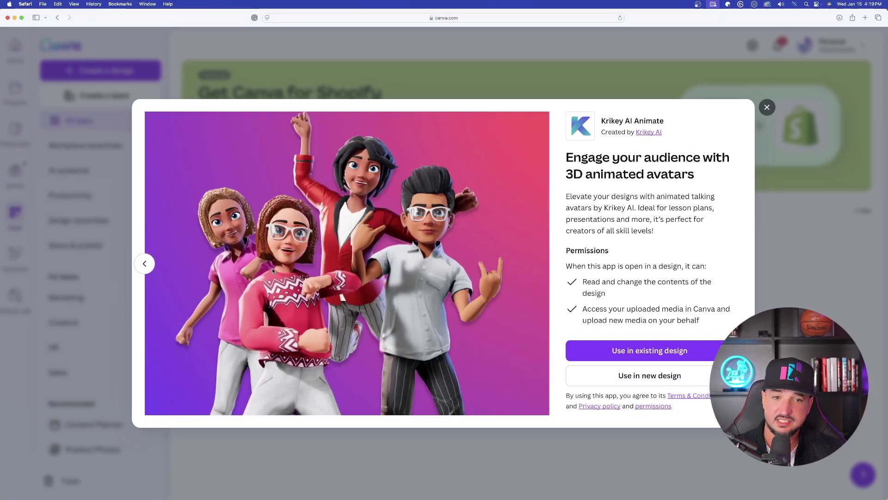
Step: In Krikey AI Animate, choose the skeleton avatar with the Competition dance animation
{"action": "left_click", "coordinate": [144, 264]}
{"action": "left_click", "coordinate": [144, 263]}
{"action": "left_click", "coordinate": [144, 263]}
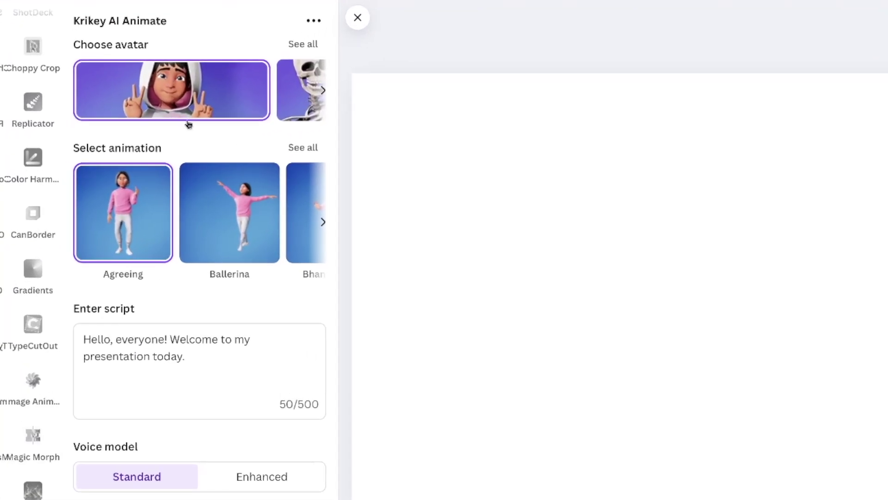
{"action": "left_click", "coordinate": [310, 49]}
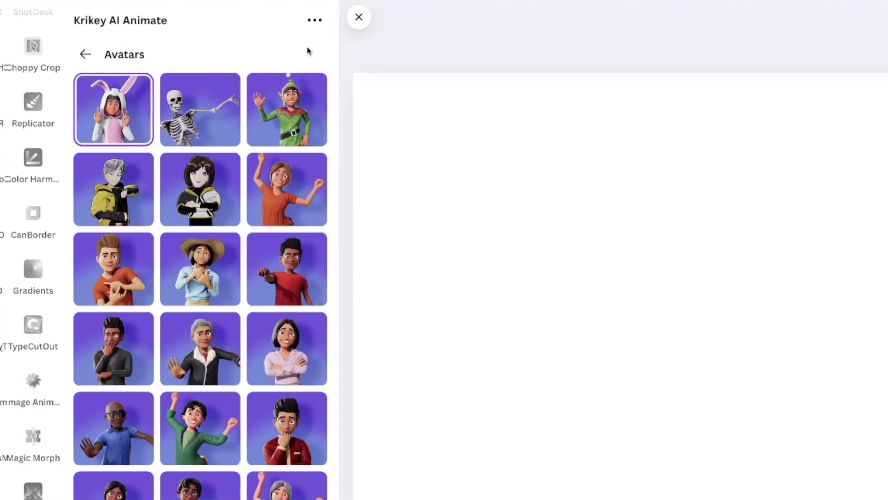
{"action": "scroll", "coordinate": [247, 304], "scroll_direction": "down", "scroll_amount": 5}
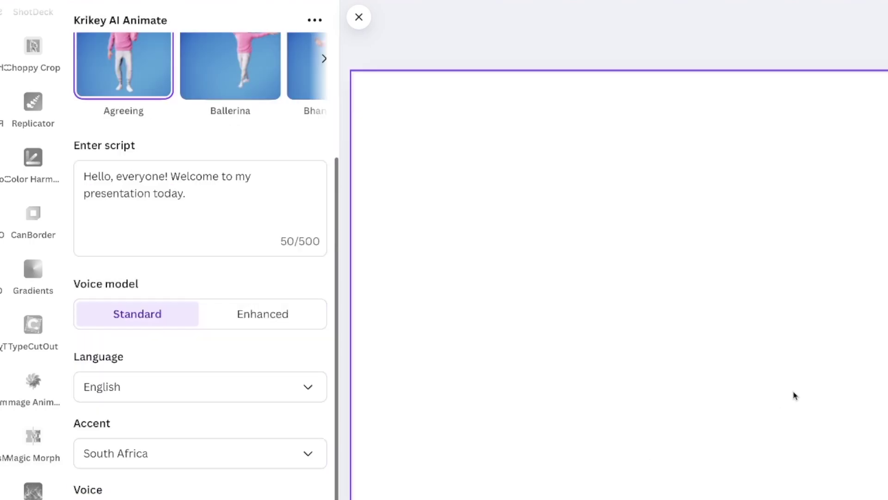
{"action": "scroll", "coordinate": [127, 179], "scroll_direction": "up", "scroll_amount": 3}
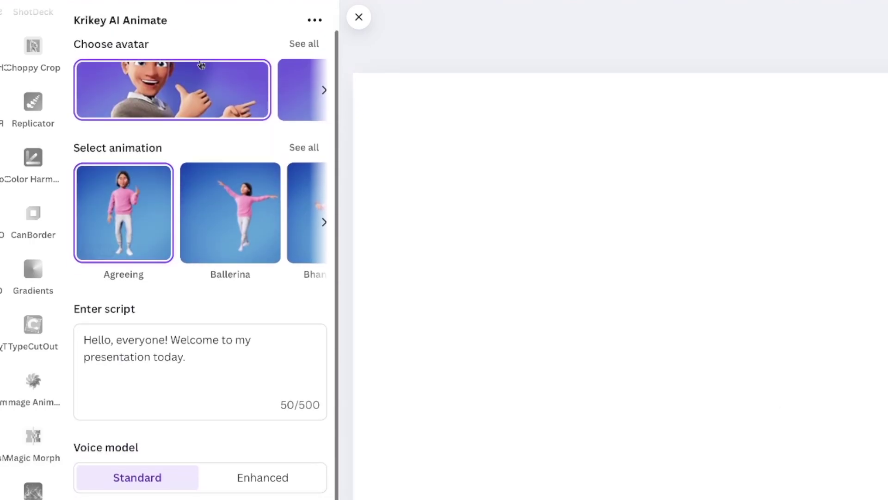
{"action": "left_click", "coordinate": [308, 149]}
{"action": "scroll", "coordinate": [194, 315], "scroll_direction": "down", "scroll_amount": 10}
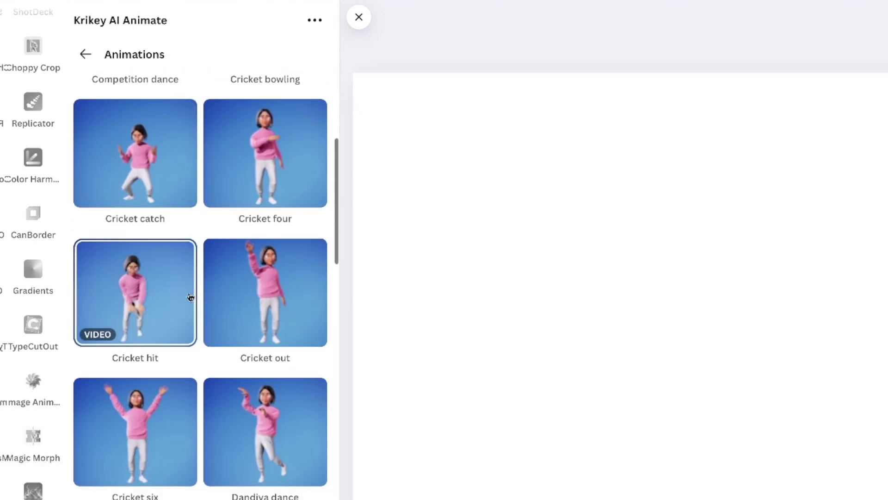
{"action": "left_click", "coordinate": [185, 338]}
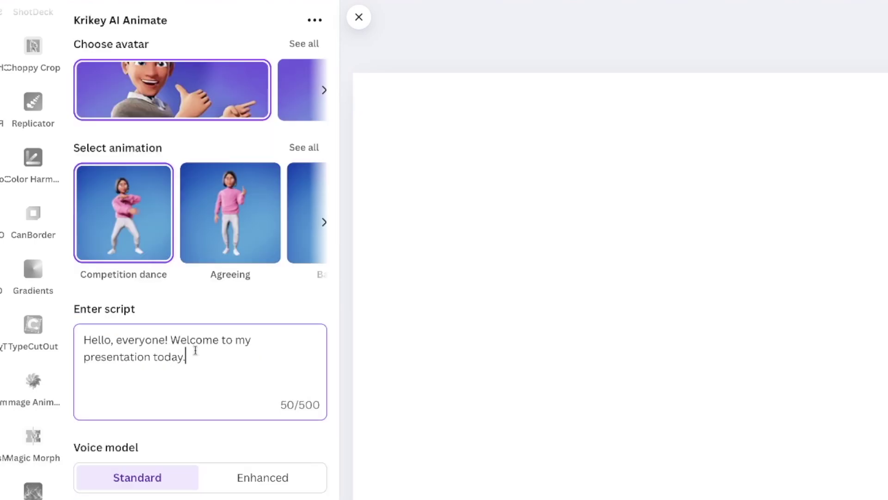
Step: Replace the avatar's script with the subscribe line, keeping the standard voice model
{"action": "key", "text": "ctrl+a"}
{"action": "type", "text": "Hello. Don't forget to subscribe."}
{"action": "scroll", "coordinate": [107, 369], "scroll_direction": "down", "scroll_amount": 4}
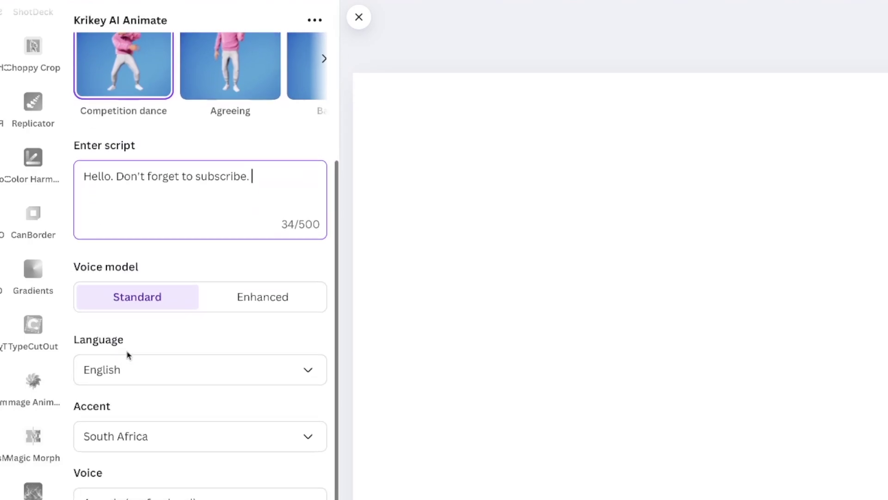
{"action": "left_click", "coordinate": [250, 301]}
{"action": "left_click", "coordinate": [137, 297]}
Step: Give the voice an Australian accent, preview it, and play the avatar video on the page
{"action": "left_click", "coordinate": [162, 436]}
{"action": "scroll", "coordinate": [162, 498], "scroll_direction": "down", "scroll_amount": 2}
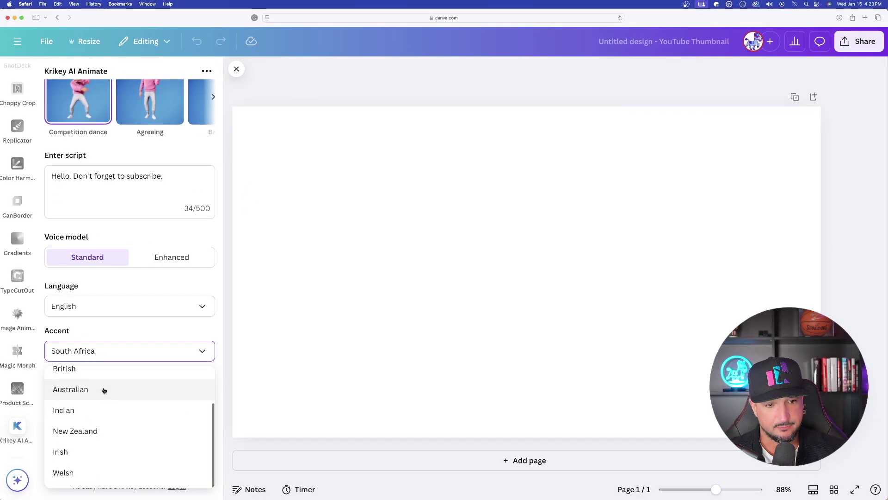
{"action": "left_click", "coordinate": [99, 390]}
{"action": "left_click", "coordinate": [106, 424]}
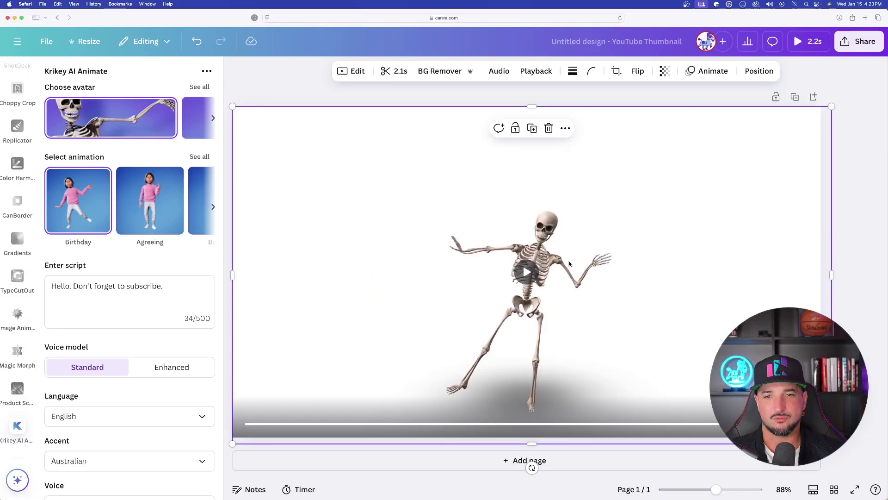
{"action": "left_click", "coordinate": [533, 275]}
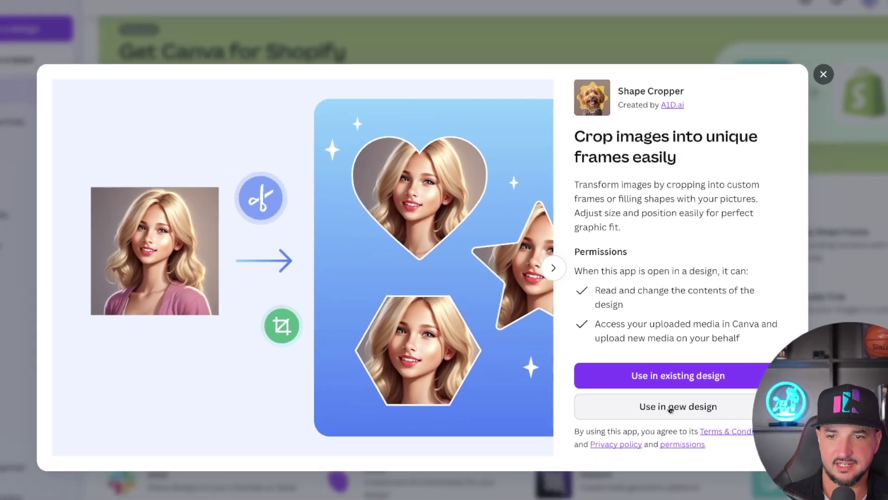
Step: Start a new YouTube Thumbnail design with the Shape Cropper app
{"action": "left_click", "coordinate": [730, 481]}
{"action": "type", "text": "yt"}
{"action": "left_click", "coordinate": [679, 295]}
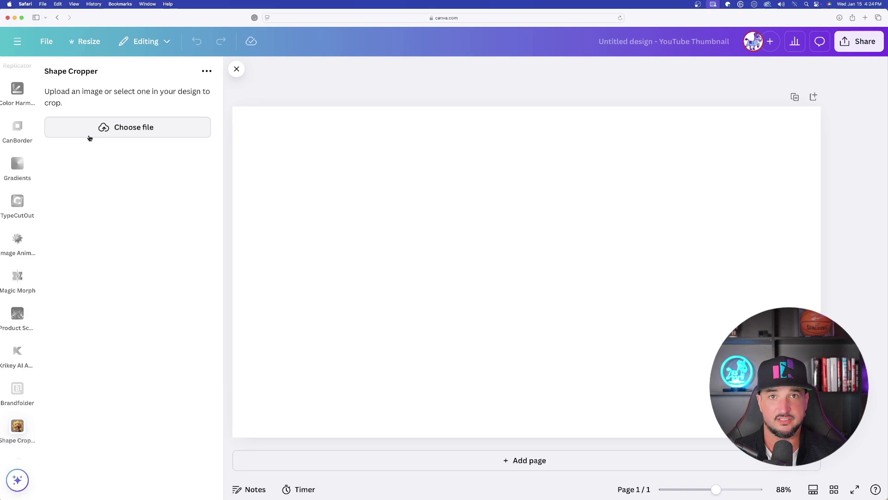
Step: Upload freepik_edit-2.jpg into Shape Cropper and set its image zoom to 1.78
{"action": "left_click", "coordinate": [124, 127]}
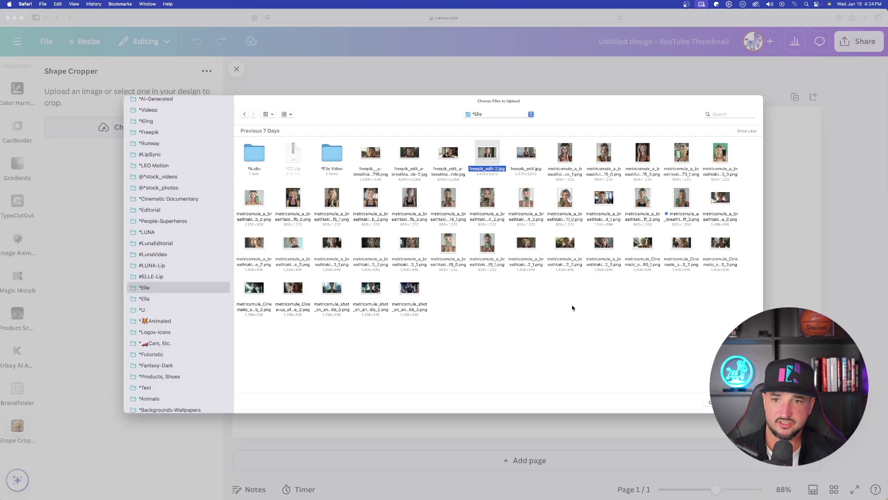
{"action": "key", "text": "Return"}
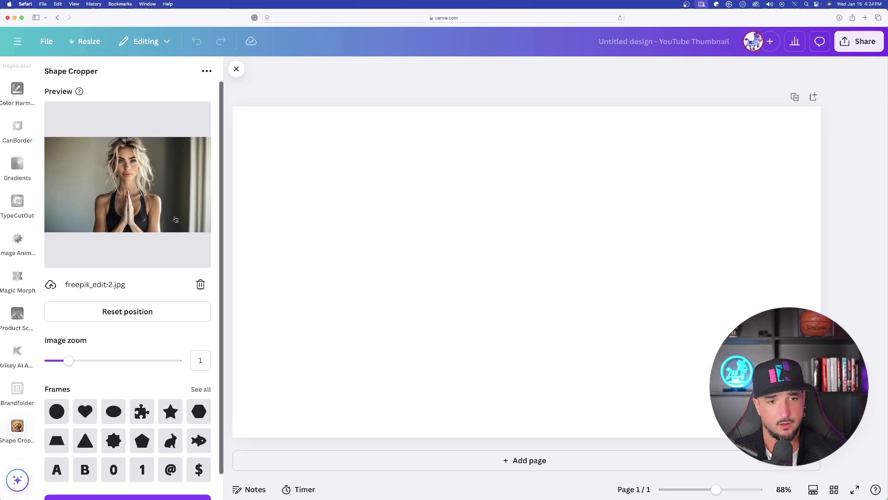
{"action": "scroll", "coordinate": [197, 206], "scroll_direction": "down", "scroll_amount": 1}
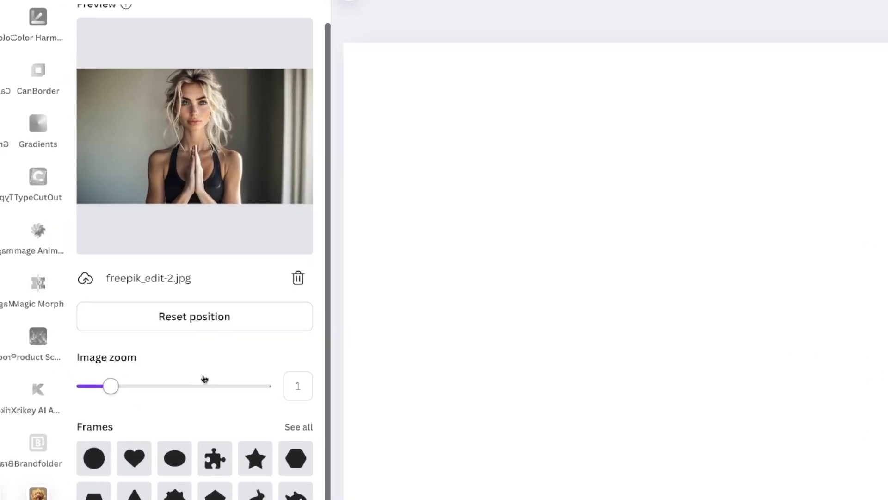
{"action": "left_click_drag", "start_coordinate": [74, 353], "coordinate": [100, 352]}
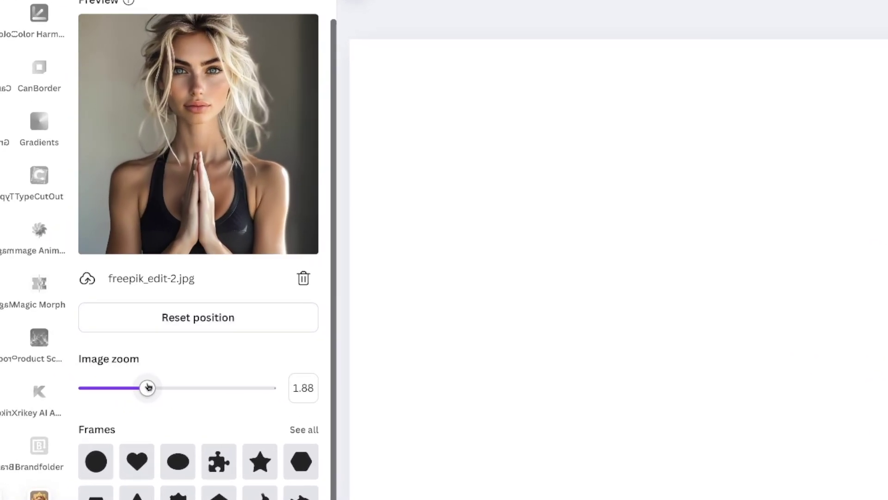
{"action": "left_click_drag", "start_coordinate": [148, 387], "coordinate": [143, 387]}
{"action": "scroll", "coordinate": [218, 367], "scroll_direction": "down", "scroll_amount": 1}
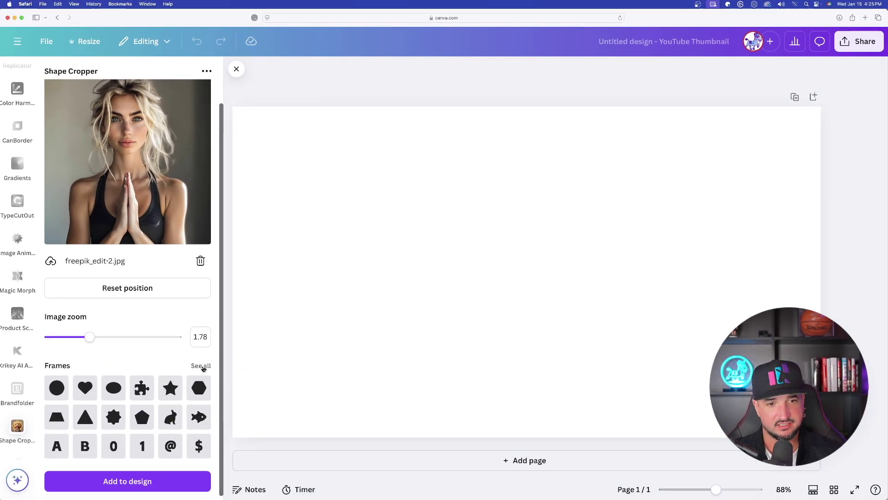
Step: Crop freepik_edit-2.jpg into a triangle frame and reposition the photo inside it
{"action": "left_click", "coordinate": [199, 366]}
{"action": "scroll", "coordinate": [131, 273], "scroll_direction": "down", "scroll_amount": 7}
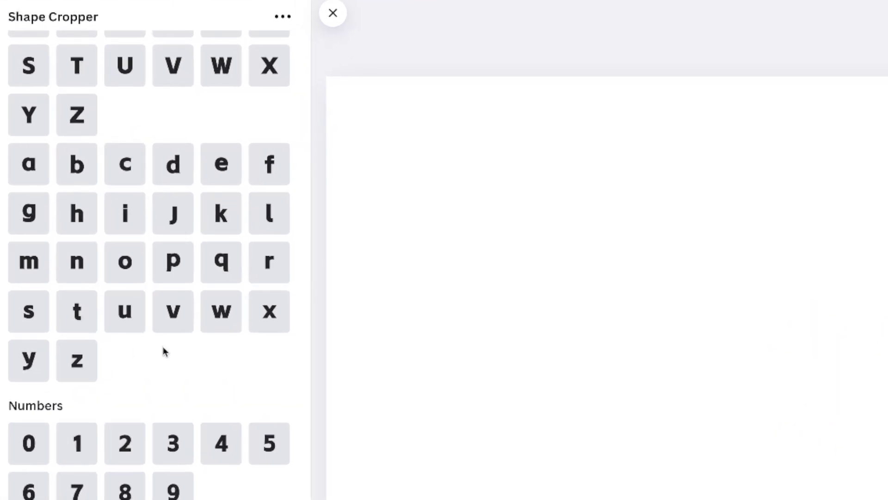
{"action": "scroll", "coordinate": [162, 343], "scroll_direction": "up", "scroll_amount": 10}
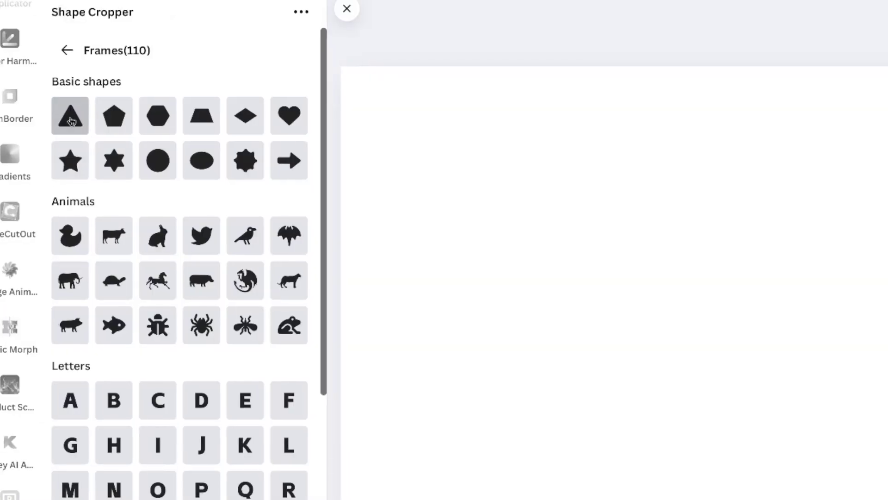
{"action": "left_click", "coordinate": [71, 122]}
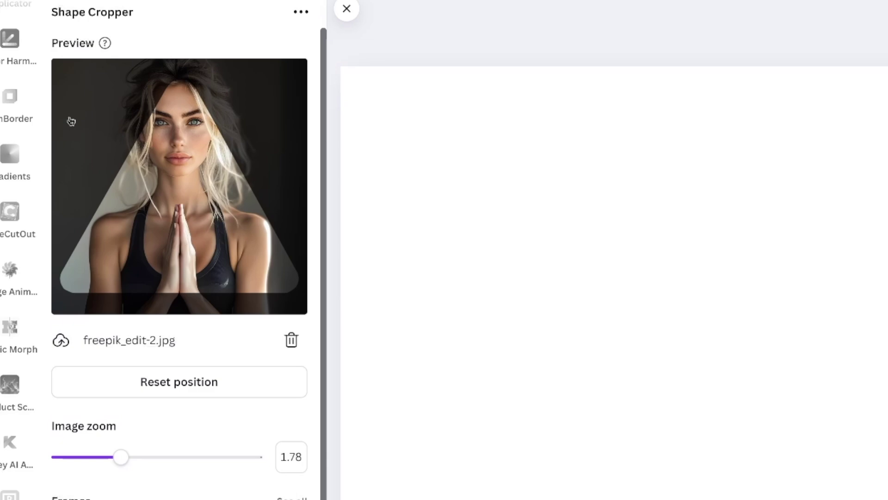
{"action": "left_click_drag", "start_coordinate": [195, 227], "coordinate": [198, 248]}
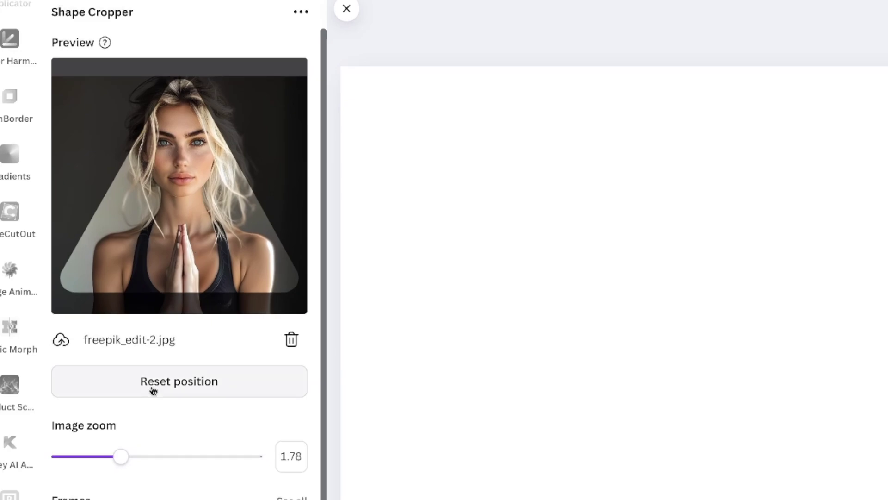
{"action": "scroll", "coordinate": [66, 477], "scroll_direction": "down", "scroll_amount": 1}
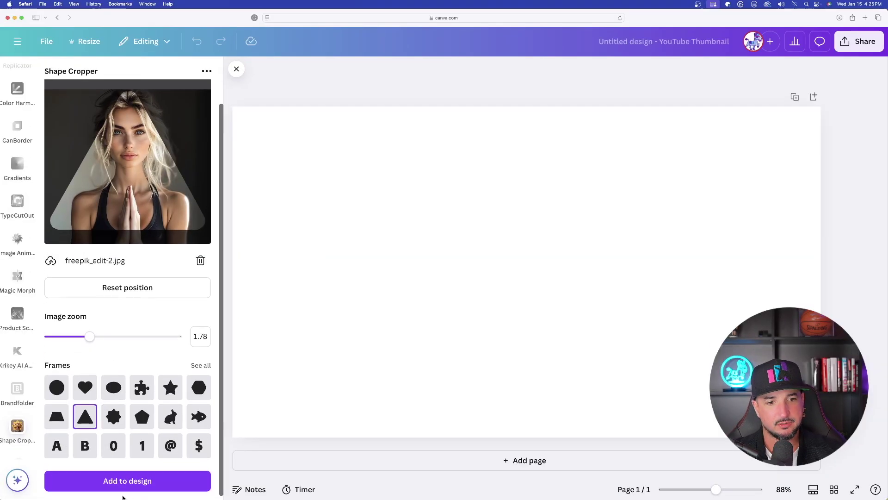
Step: Add the triangle-cropped photo to the thumbnail, then recrop it as a puzzle piece
{"action": "left_click", "coordinate": [137, 485]}
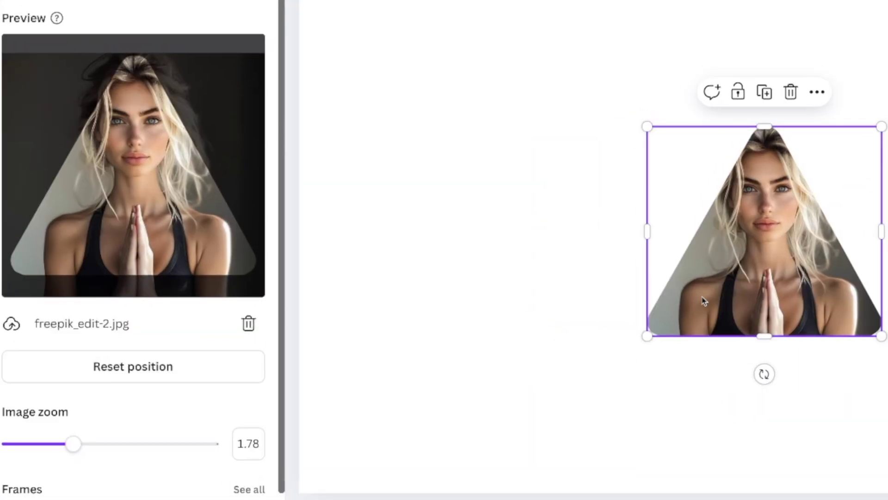
{"action": "left_click", "coordinate": [507, 228]}
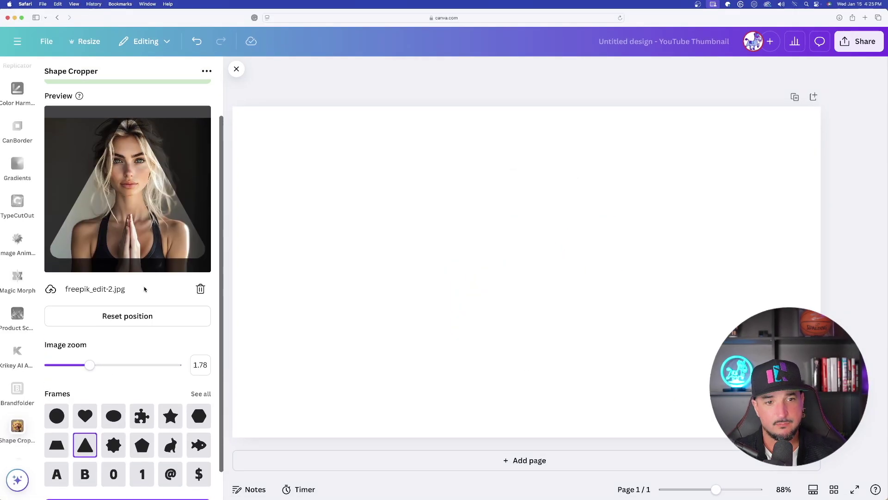
{"action": "scroll", "coordinate": [110, 346], "scroll_direction": "down", "scroll_amount": 2}
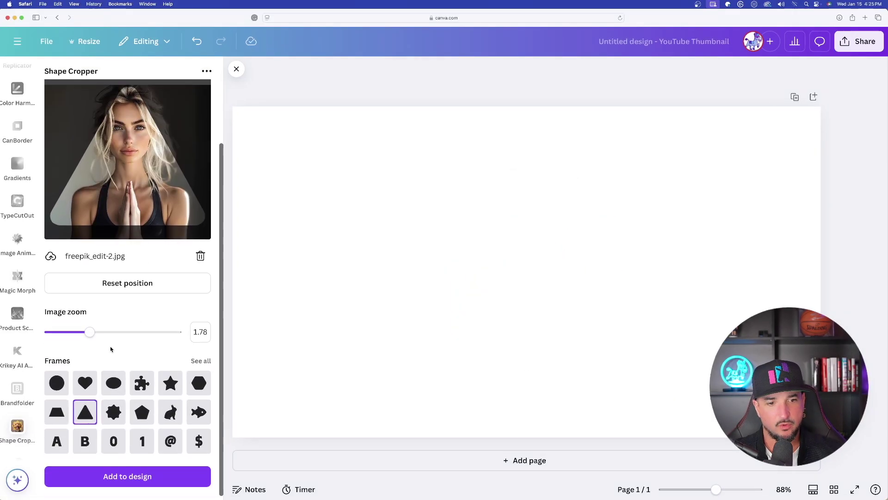
{"action": "left_click", "coordinate": [140, 392]}
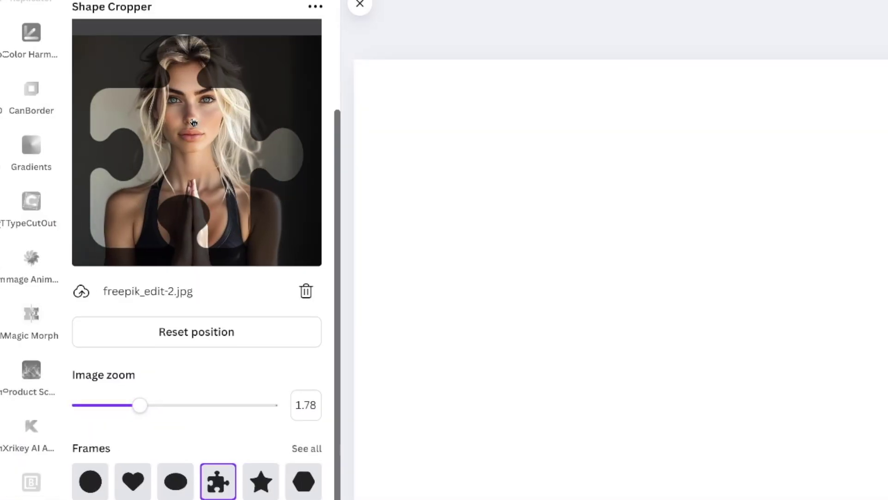
{"action": "left_click_drag", "start_coordinate": [132, 148], "coordinate": [120, 148]}
{"action": "left_click_drag", "start_coordinate": [185, 121], "coordinate": [186, 126]}
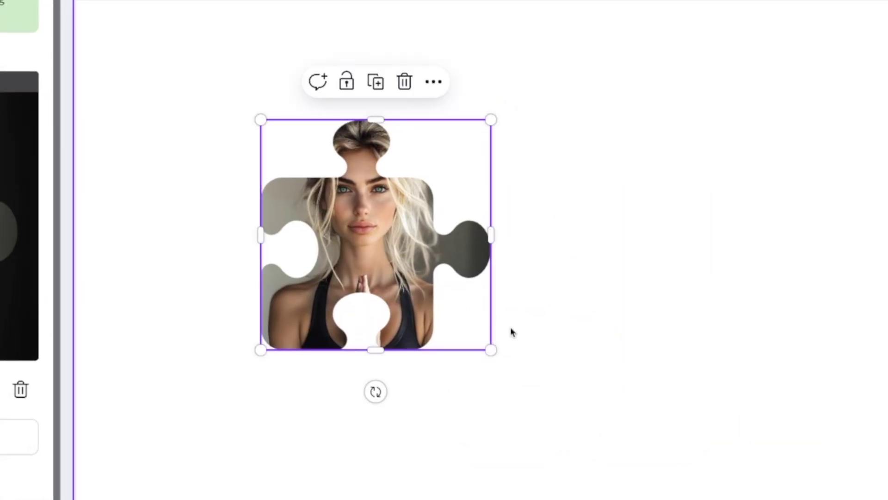
Step: Enlarge the puzzle-piece photo and centre it on the thumbnail, then reset the preview crop to a triangle
{"action": "left_click_drag", "start_coordinate": [593, 338], "coordinate": [735, 382]}
{"action": "left_click_drag", "start_coordinate": [737, 426], "coordinate": [773, 461]}
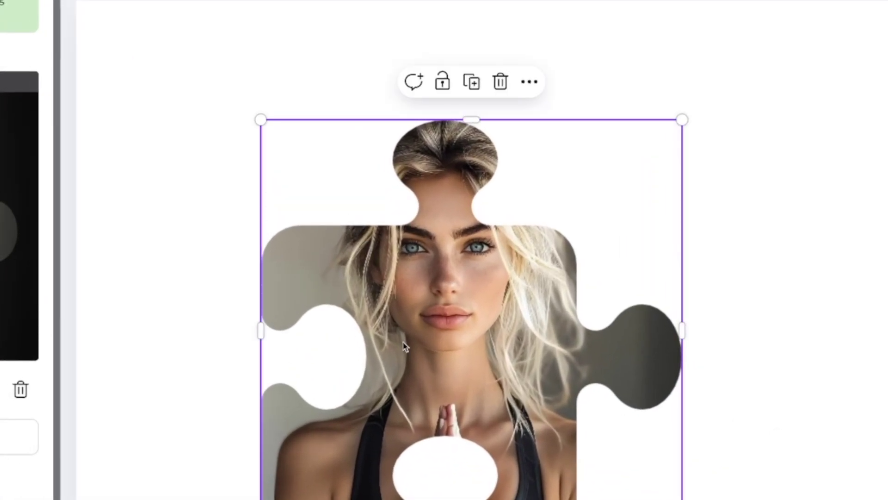
{"action": "left_click_drag", "start_coordinate": [463, 324], "coordinate": [580, 262]}
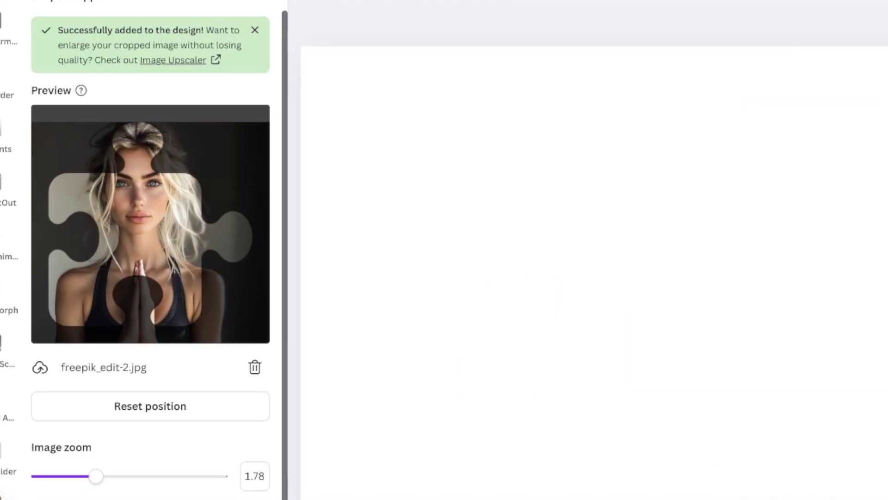
{"action": "left_click", "coordinate": [86, 487]}
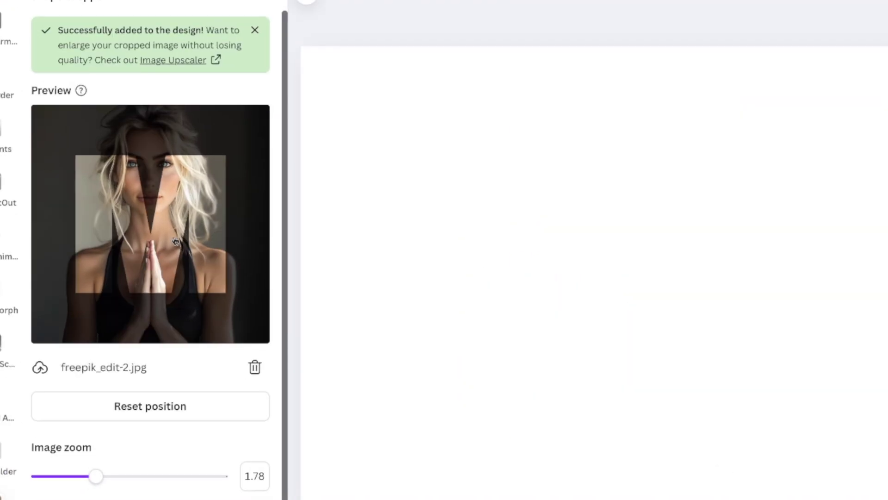
{"action": "left_click_drag", "start_coordinate": [176, 273], "coordinate": [176, 284]}
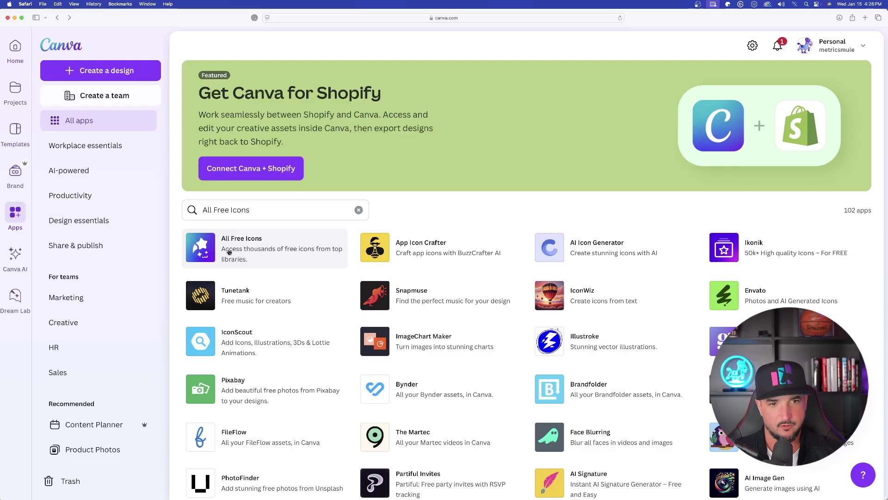
Step: Open the All Free Icons app's details from the search results
{"action": "left_click", "coordinate": [218, 251]}
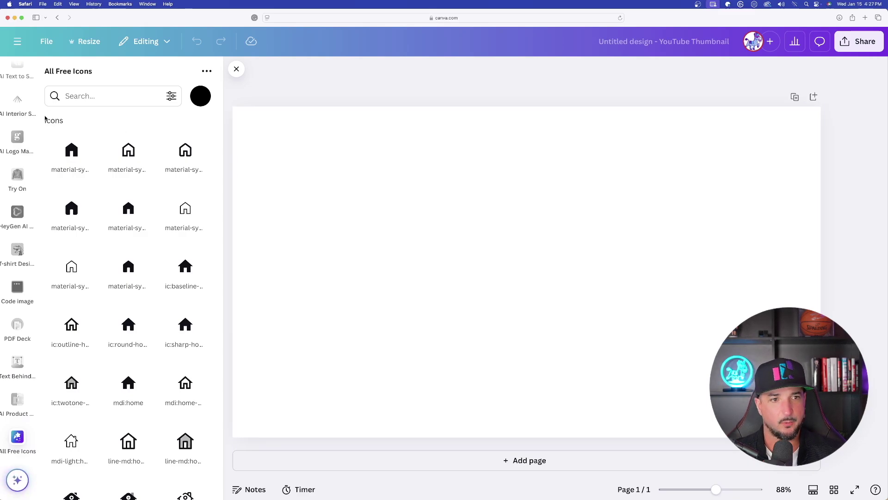
{"action": "scroll", "coordinate": [18, 138], "scroll_direction": "up", "scroll_amount": 10}
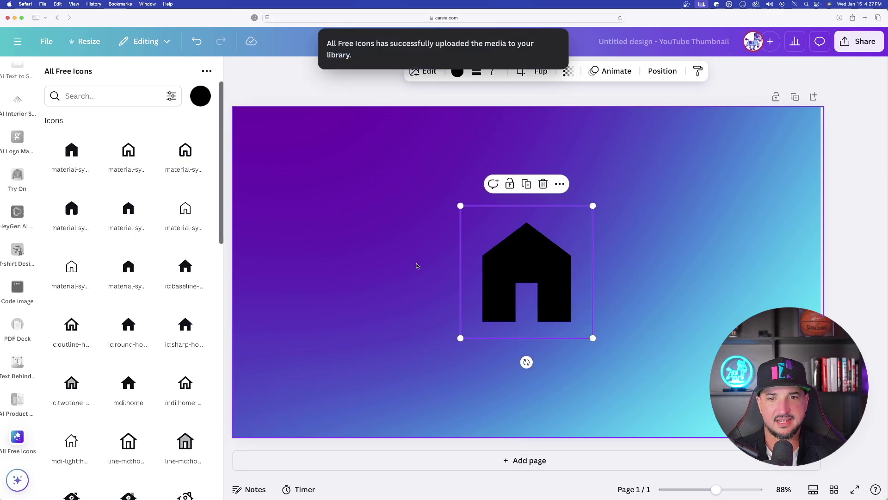
Step: Delete the house icon and set the All Free Icons colour to light cyan #60CFF1
{"action": "key", "text": "BackSpace"}
{"action": "left_click", "coordinate": [194, 96]}
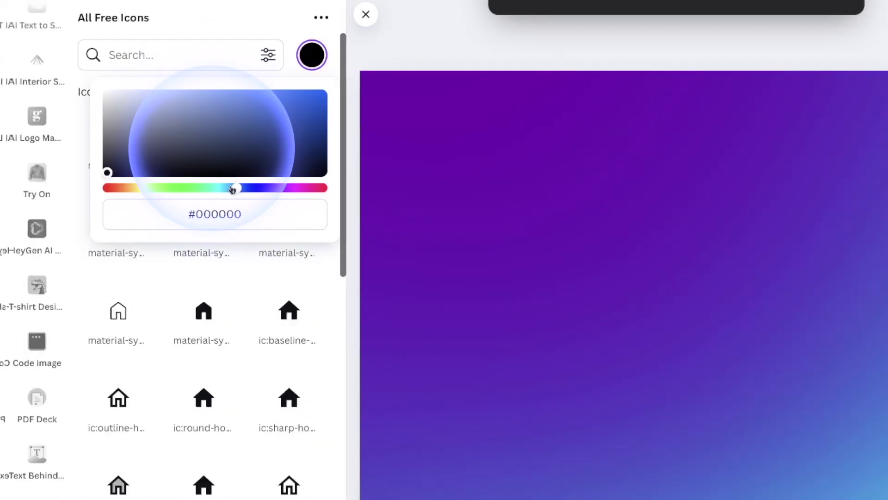
{"action": "left_click", "coordinate": [168, 128]}
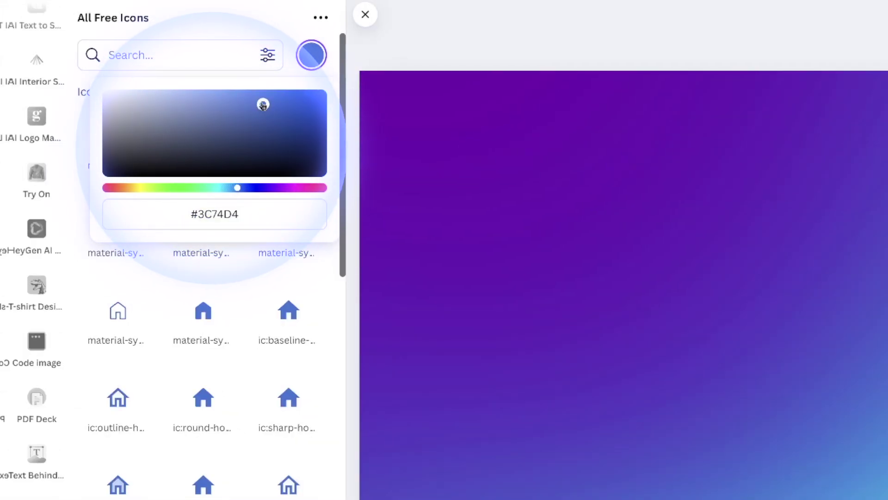
{"action": "left_click_drag", "start_coordinate": [262, 105], "coordinate": [259, 99]}
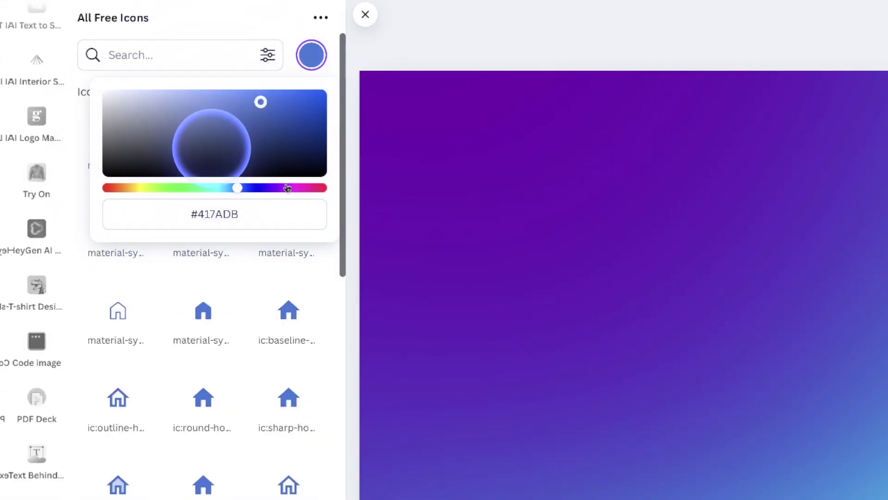
{"action": "mouse_move", "coordinate": [234, 188]}
{"action": "left_mouse_down"}
{"action": "mouse_move", "coordinate": [283, 188]}
{"action": "mouse_move", "coordinate": [225, 188]}
{"action": "left_mouse_up"}
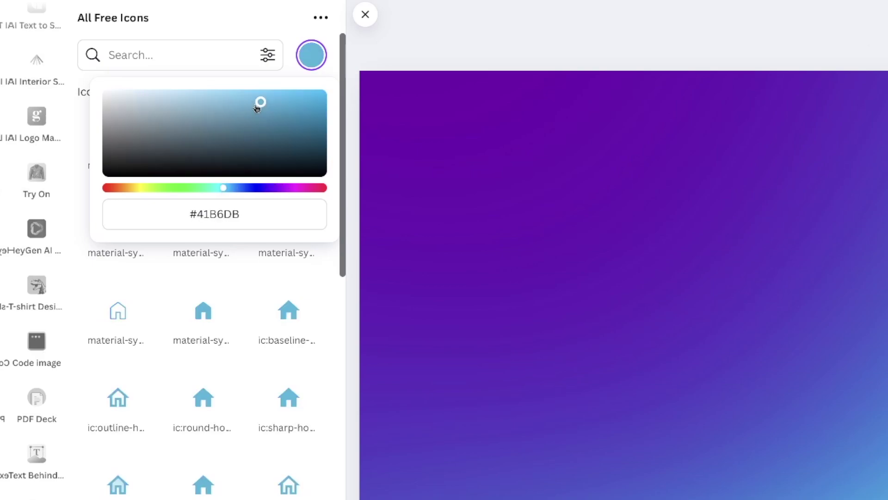
{"action": "left_click_drag", "start_coordinate": [264, 95], "coordinate": [229, 14]}
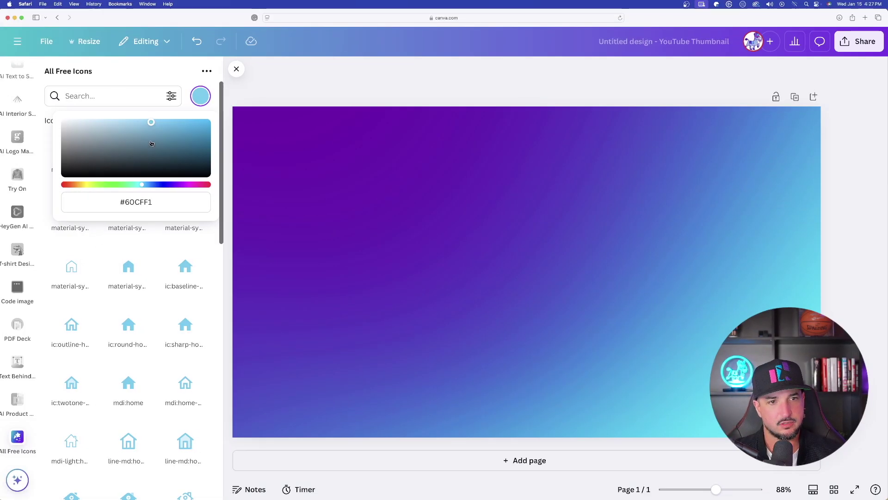
Step: Browse the cyan house icon results and load more of them
{"action": "scroll", "coordinate": [102, 317], "scroll_direction": "down", "scroll_amount": 2}
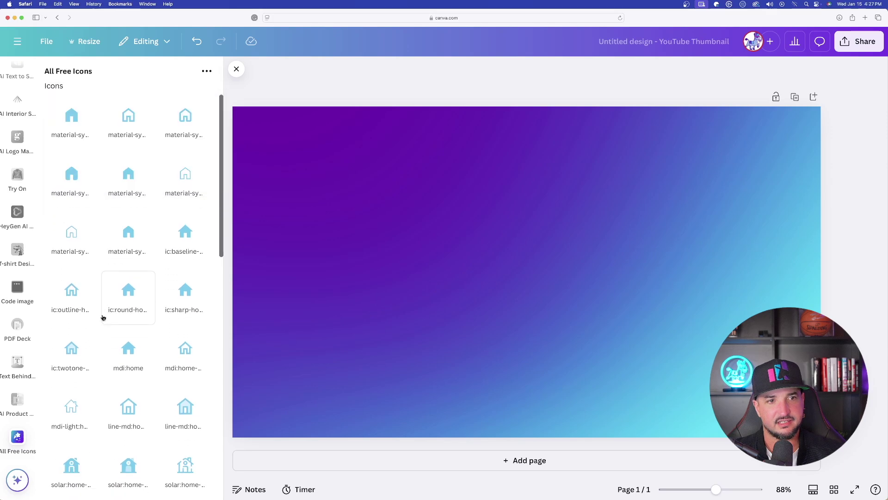
{"action": "scroll", "coordinate": [103, 257], "scroll_direction": "down", "scroll_amount": 12}
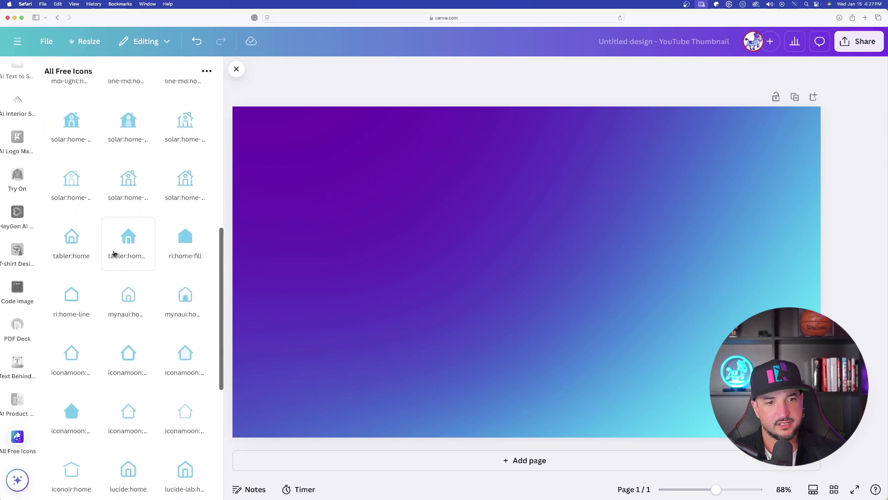
{"action": "scroll", "coordinate": [116, 255], "scroll_direction": "down", "scroll_amount": 3}
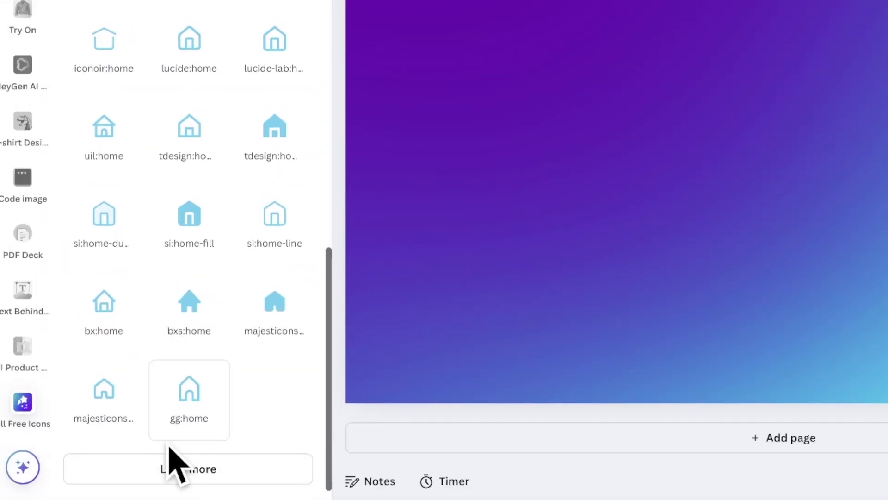
{"action": "left_click", "coordinate": [174, 468]}
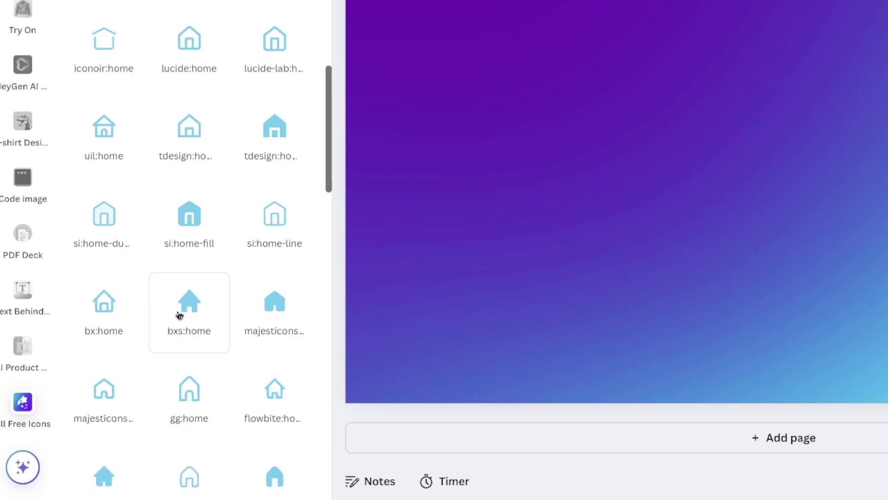
{"action": "scroll", "coordinate": [178, 312], "scroll_direction": "down", "scroll_amount": 10}
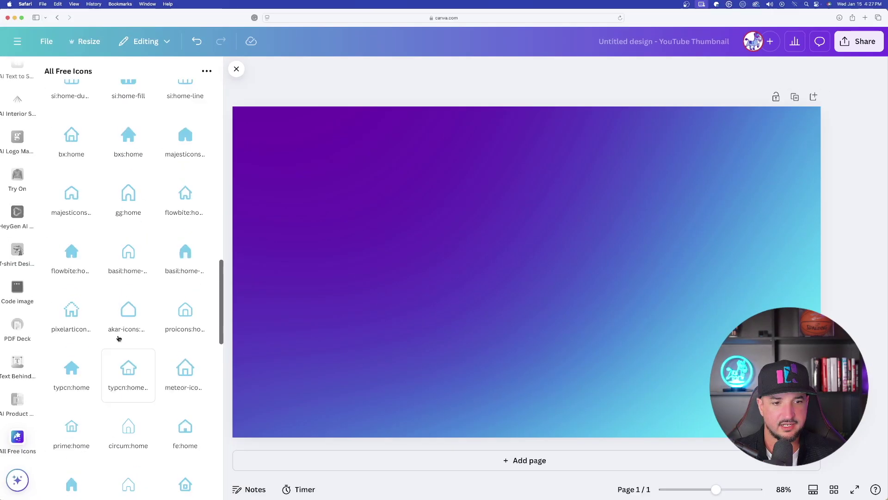
Step: Filter the icon search by library and browse the icon results
{"action": "scroll", "coordinate": [180, 251], "scroll_direction": "up", "scroll_amount": 15}
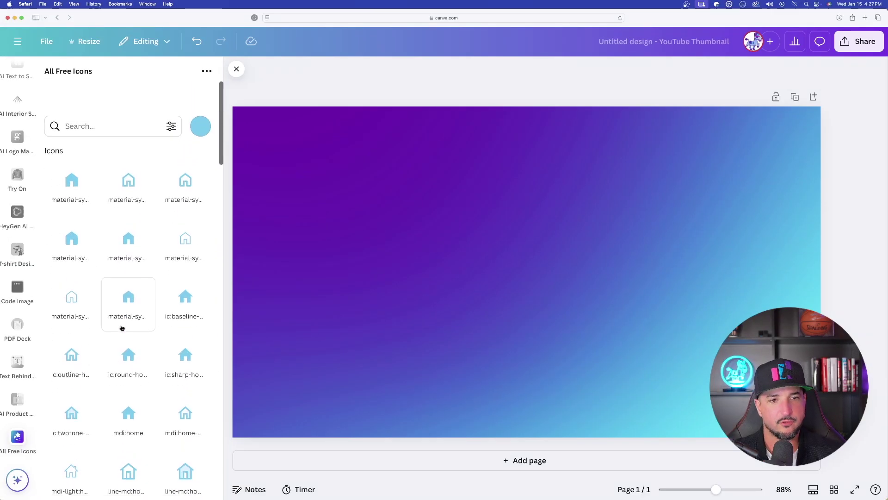
{"action": "left_click", "coordinate": [153, 100]}
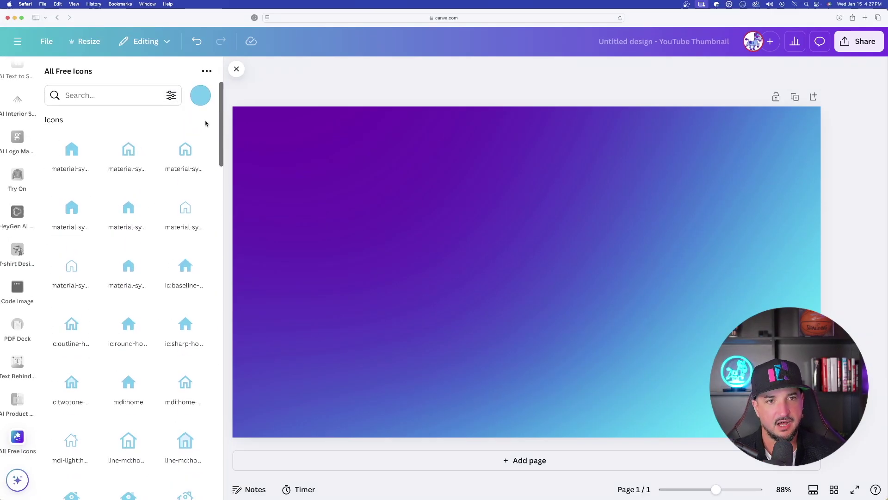
{"action": "left_click", "coordinate": [258, 60]}
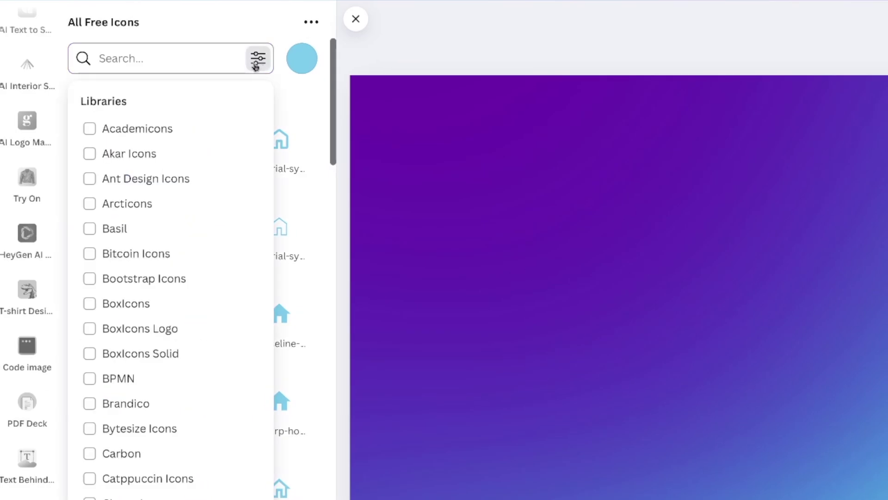
{"action": "scroll", "coordinate": [154, 263], "scroll_direction": "down", "scroll_amount": 20}
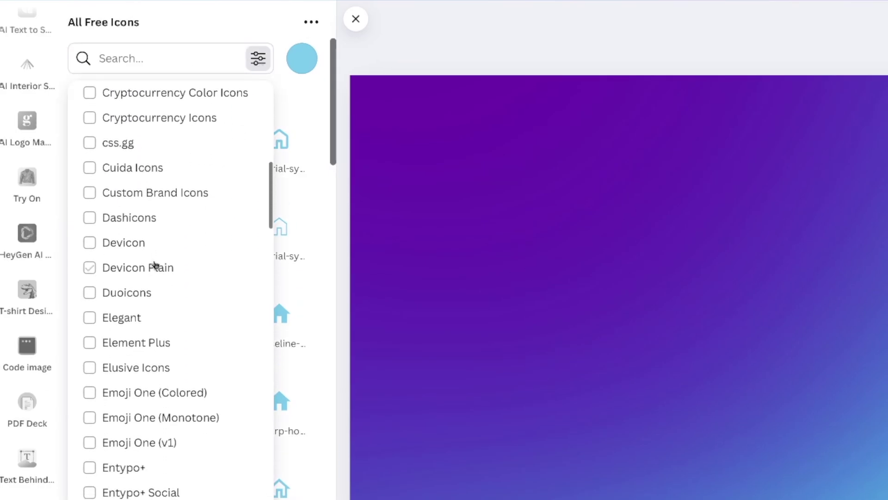
{"action": "scroll", "coordinate": [156, 280], "scroll_direction": "down", "scroll_amount": 15}
{"action": "scroll", "coordinate": [157, 280], "scroll_direction": "up", "scroll_amount": 8}
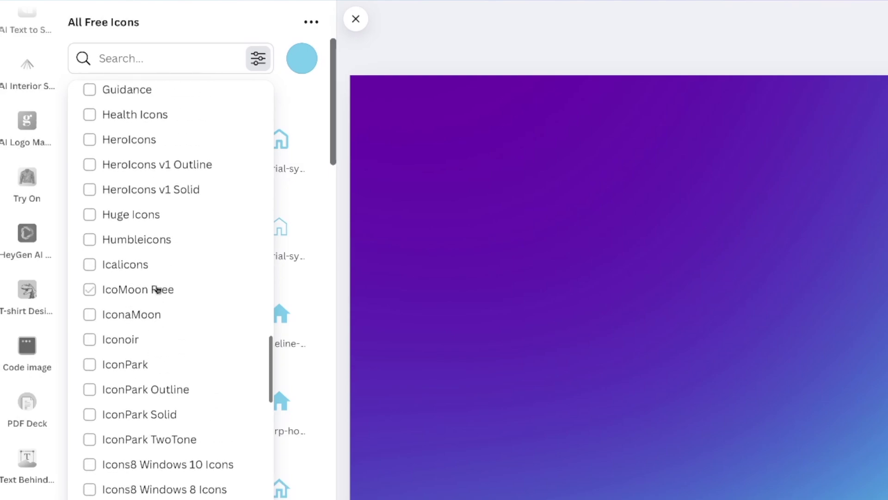
{"action": "left_click", "coordinate": [169, 63]}
{"action": "type", "text": "shape"}
{"action": "scroll", "coordinate": [145, 217], "scroll_direction": "down", "scroll_amount": 10}
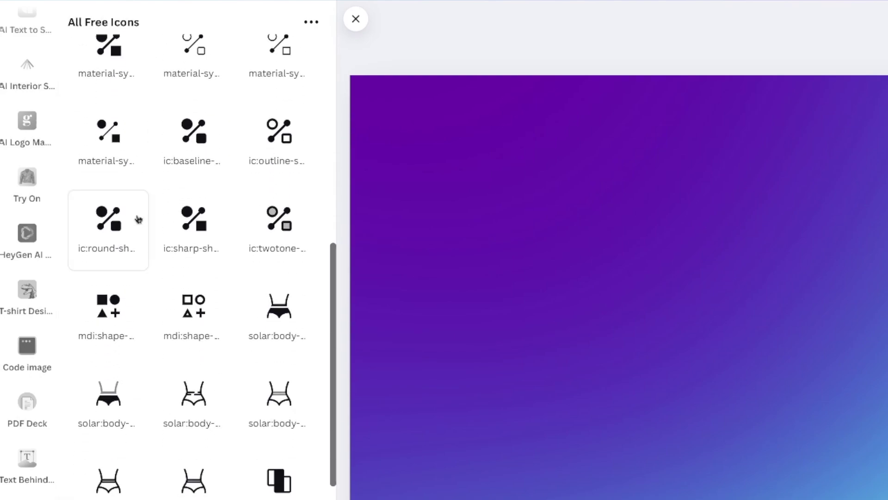
{"action": "scroll", "coordinate": [139, 218], "scroll_direction": "up", "scroll_amount": 10}
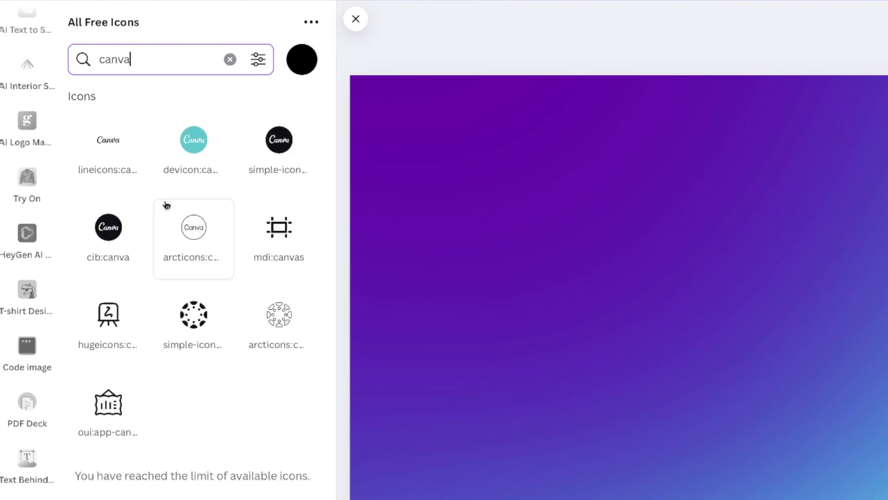
Step: Place the teal devicon Canva logo at the design's upper left and search Apps for Tunetank
{"action": "left_click", "coordinate": [197, 146]}
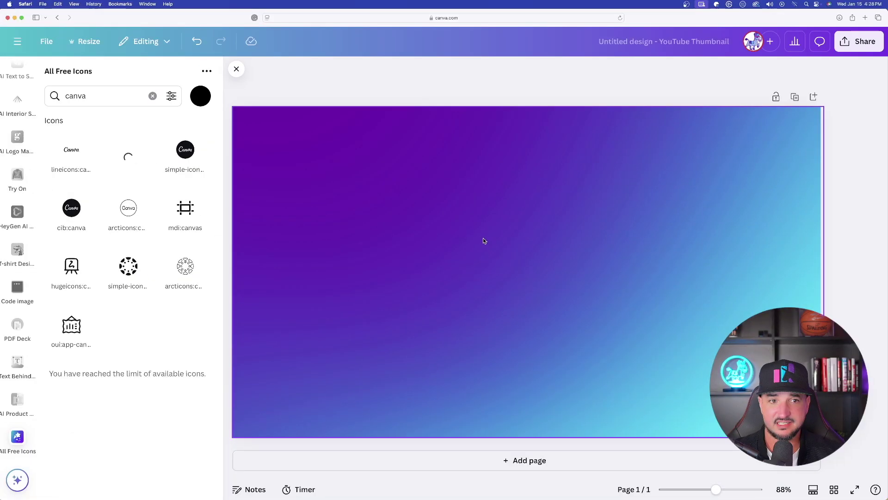
{"action": "left_click_drag", "start_coordinate": [509, 260], "coordinate": [388, 226]}
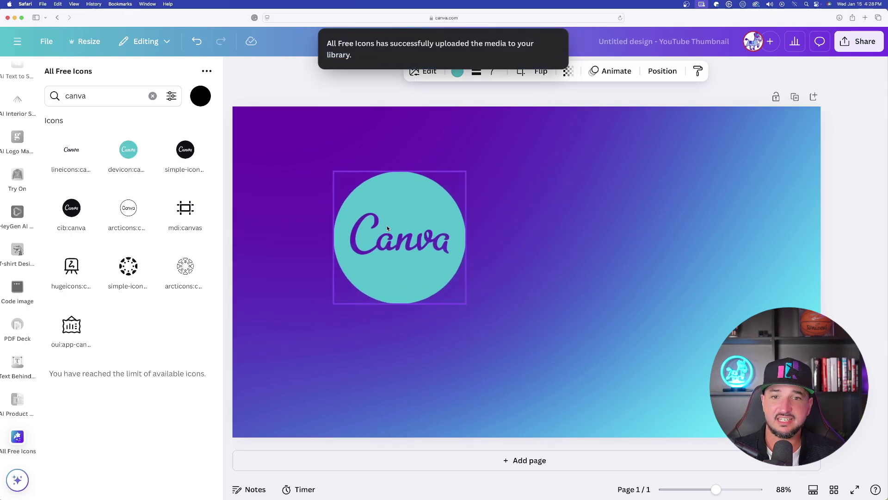
{"action": "triple_click", "coordinate": [101, 98]}
{"action": "type", "text": "ni"}
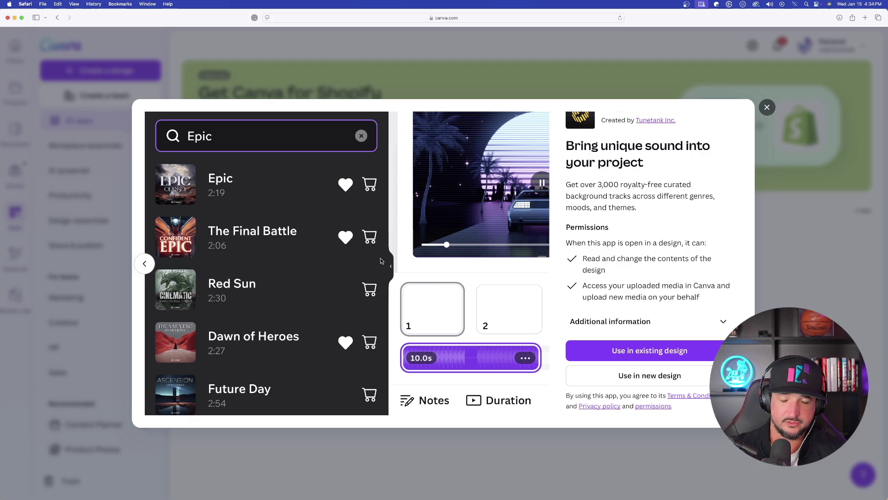
Step: Start a new design from the Tunetank app's page
{"action": "left_click", "coordinate": [643, 376]}
Step: Create a new YouTube Thumbnail design and browse Tunetank's Music panel
{"action": "type", "text": "yt"}
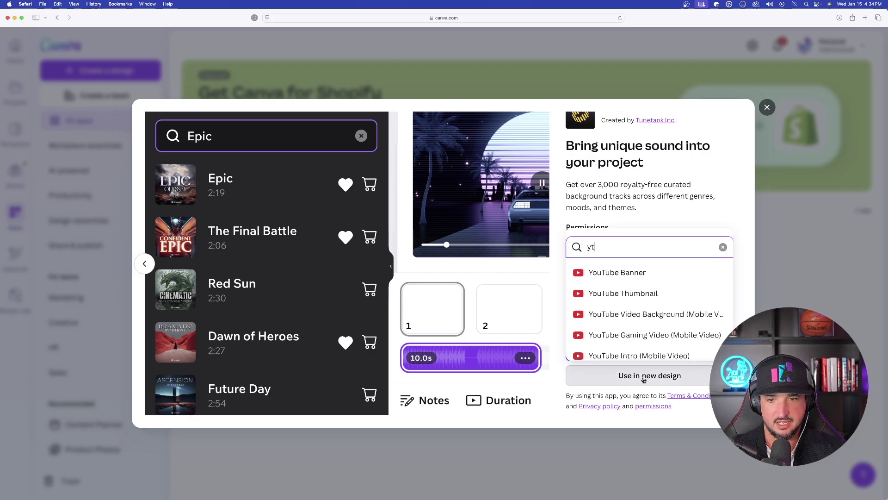
{"action": "left_click", "coordinate": [623, 292]}
{"action": "scroll", "coordinate": [122, 250], "scroll_direction": "down", "scroll_amount": 2}
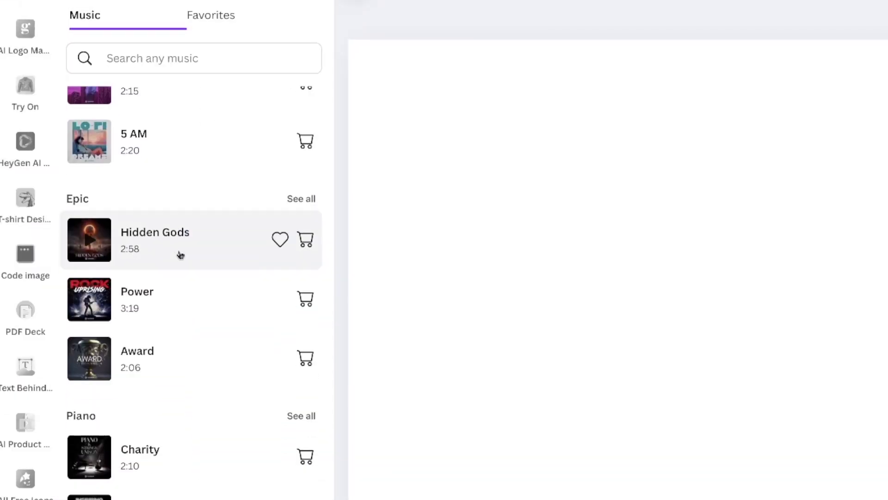
{"action": "scroll", "coordinate": [180, 255], "scroll_direction": "down", "scroll_amount": 2}
{"action": "scroll", "coordinate": [159, 153], "scroll_direction": "up", "scroll_amount": 1}
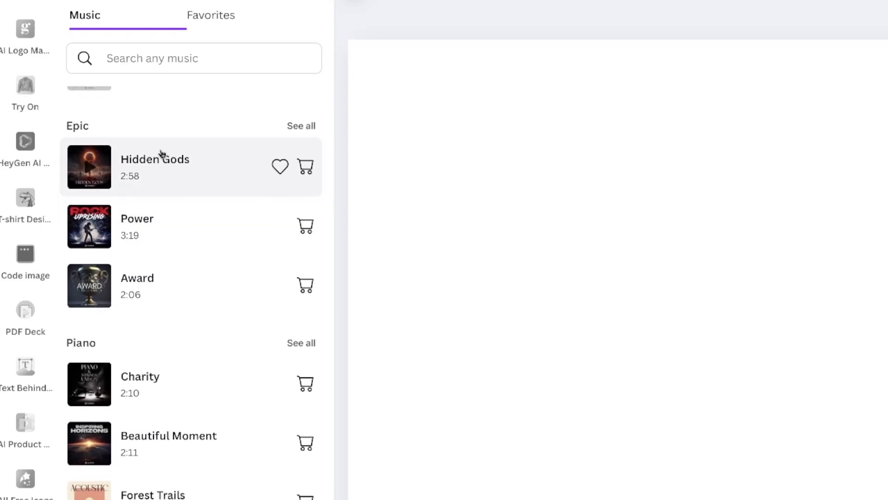
{"action": "scroll", "coordinate": [162, 157], "scroll_direction": "up", "scroll_amount": 1}
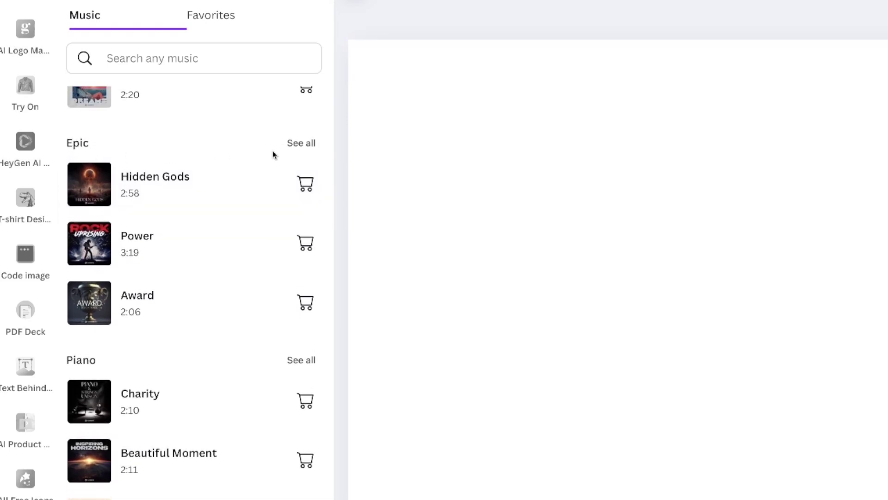
Step: Preview the Epic track via See all, then add Training Day to the design
{"action": "left_click", "coordinate": [300, 144]}
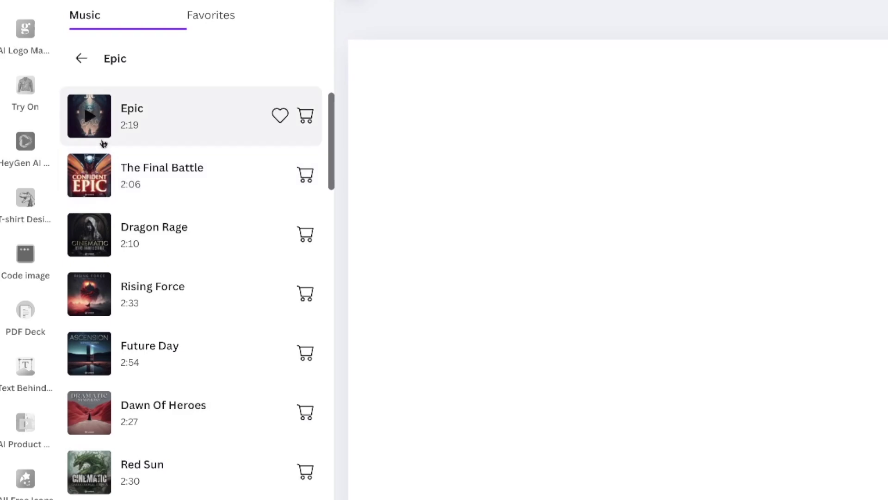
{"action": "left_click", "coordinate": [90, 119]}
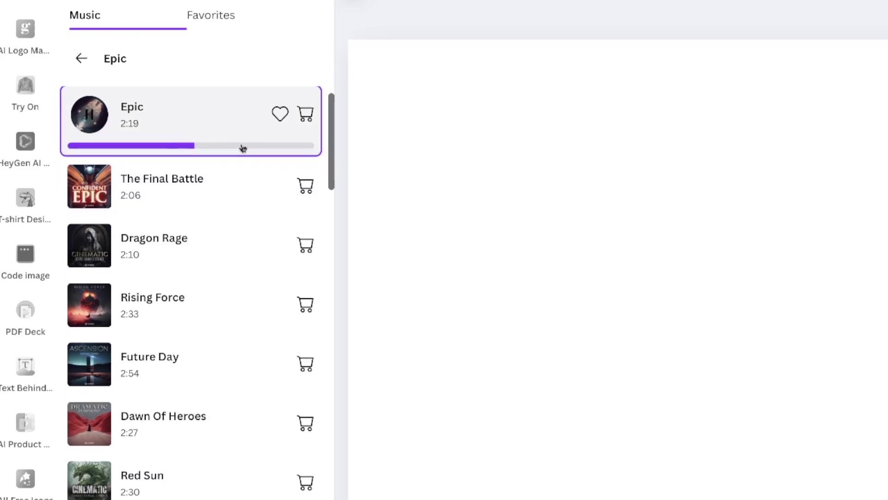
{"action": "scroll", "coordinate": [250, 149], "scroll_direction": "down", "scroll_amount": 1}
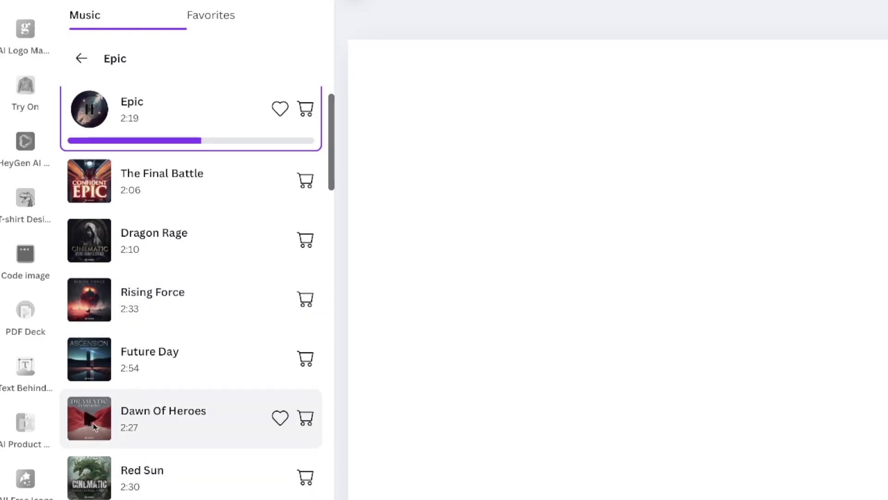
{"action": "left_click", "coordinate": [81, 58]}
{"action": "scroll", "coordinate": [161, 319], "scroll_direction": "up", "scroll_amount": 3}
{"action": "scroll", "coordinate": [162, 318], "scroll_direction": "up", "scroll_amount": 2}
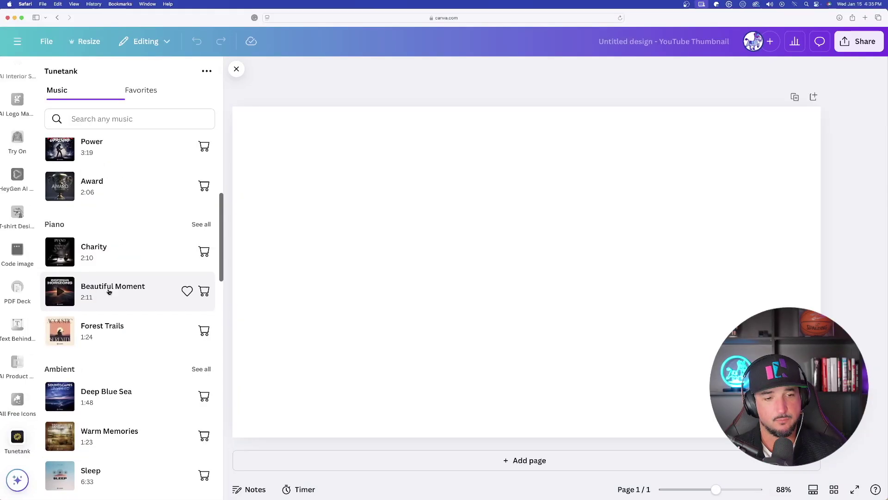
{"action": "scroll", "coordinate": [165, 319], "scroll_direction": "down", "scroll_amount": 5}
{"action": "scroll", "coordinate": [115, 293], "scroll_direction": "down", "scroll_amount": 6}
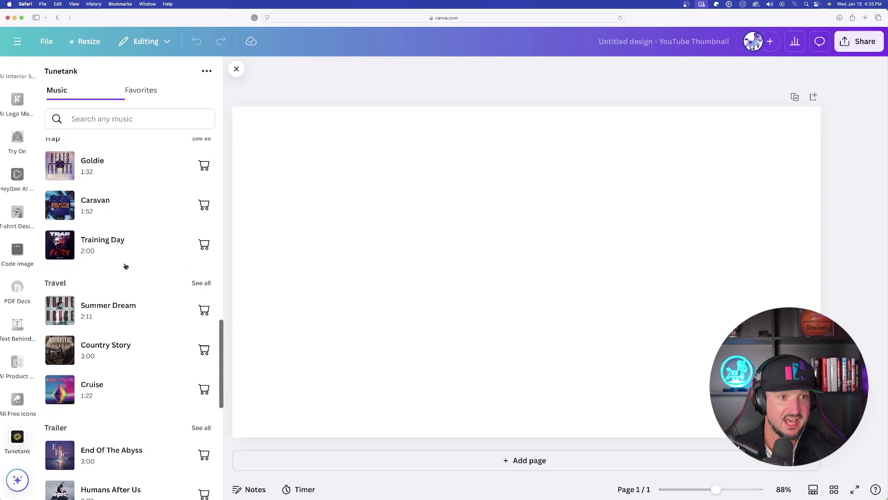
{"action": "scroll", "coordinate": [124, 278], "scroll_direction": "up", "scroll_amount": 2}
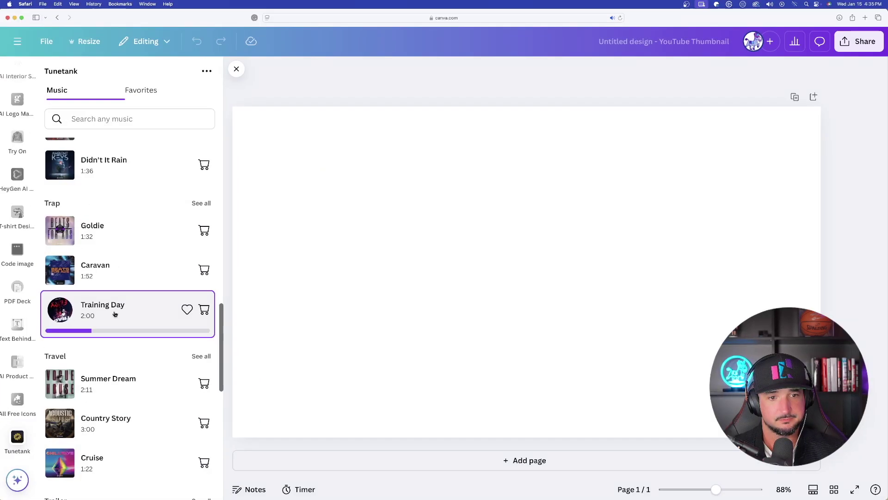
{"action": "left_click", "coordinate": [168, 357]}
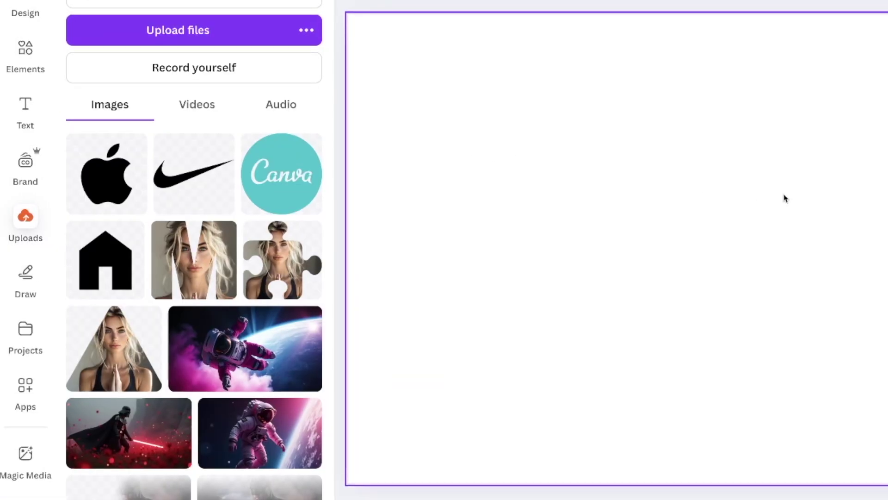
Step: Add the uploaded Training Day.mp3 from the Uploads Audio tab under page 1
{"action": "left_click", "coordinate": [283, 106]}
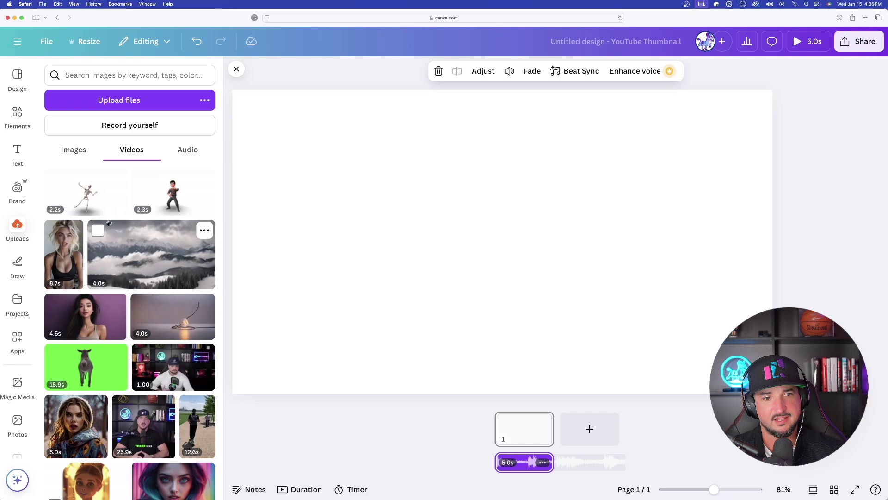
Step: Add the mountain clouds video from Uploads and trim the clip
{"action": "left_click", "coordinate": [108, 224]}
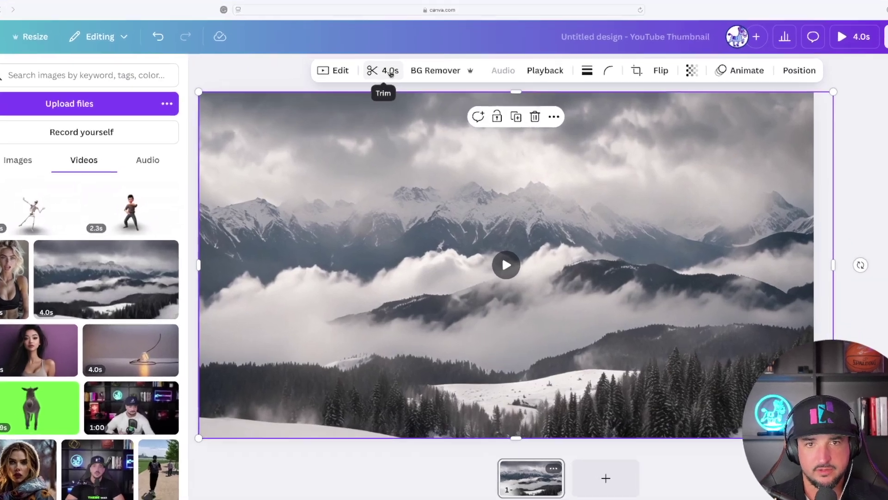
{"action": "left_click", "coordinate": [394, 70]}
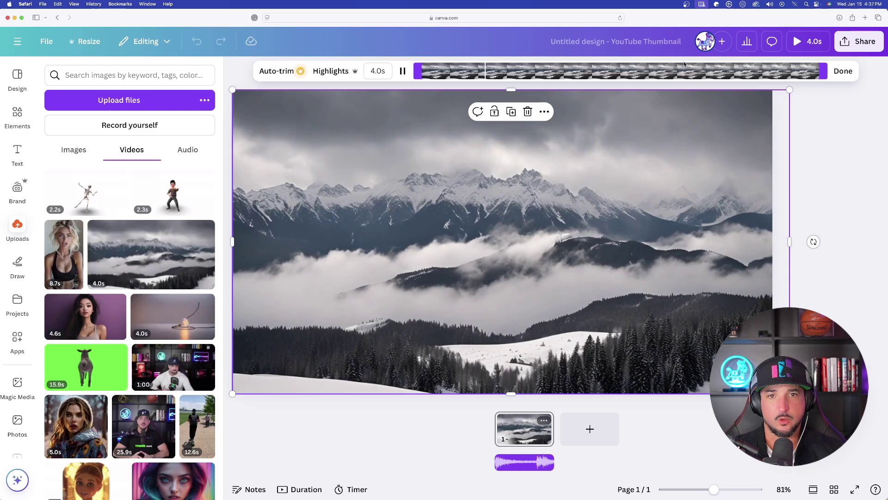
{"action": "left_click", "coordinate": [840, 69]}
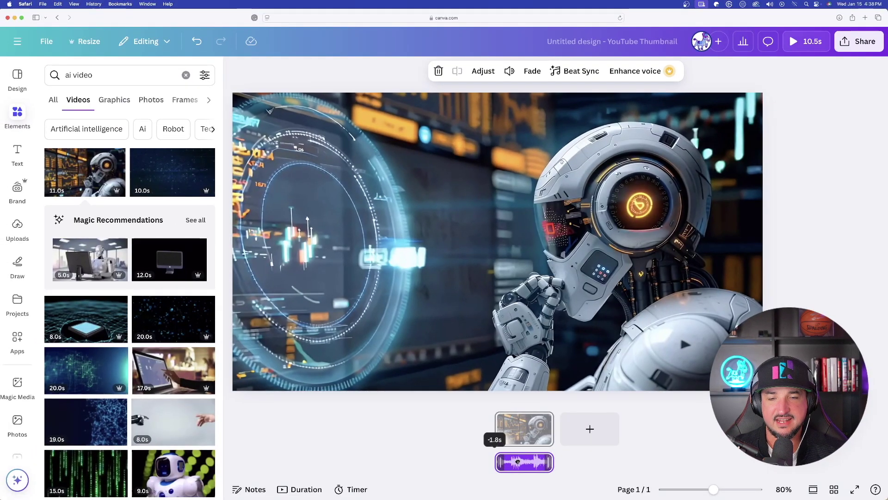
Step: Shift the Training Day audio offset under the robot video and preview it full screen
{"action": "left_click_drag", "start_coordinate": [506, 460], "coordinate": [517, 460]}
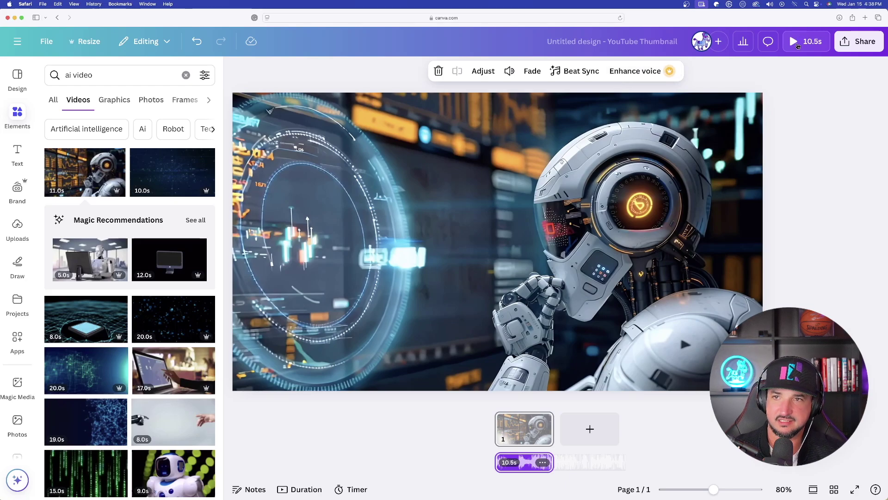
{"action": "left_click", "coordinate": [797, 46]}
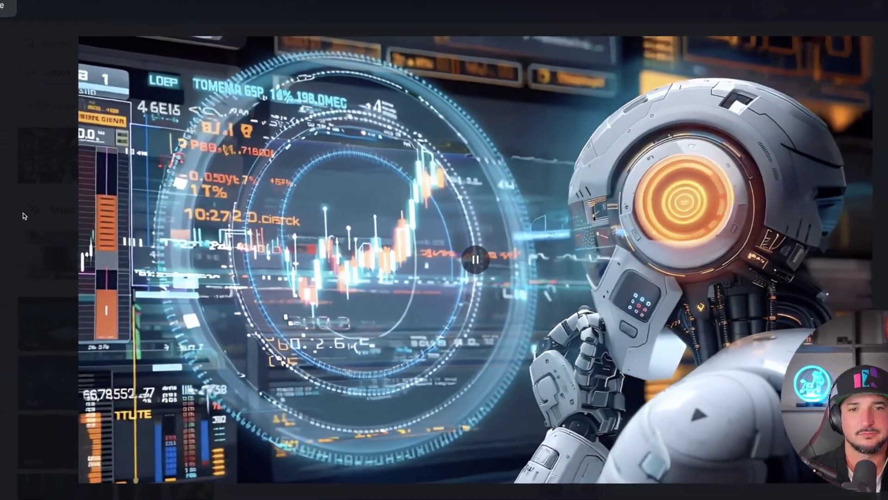
{"action": "key", "text": "Escape"}
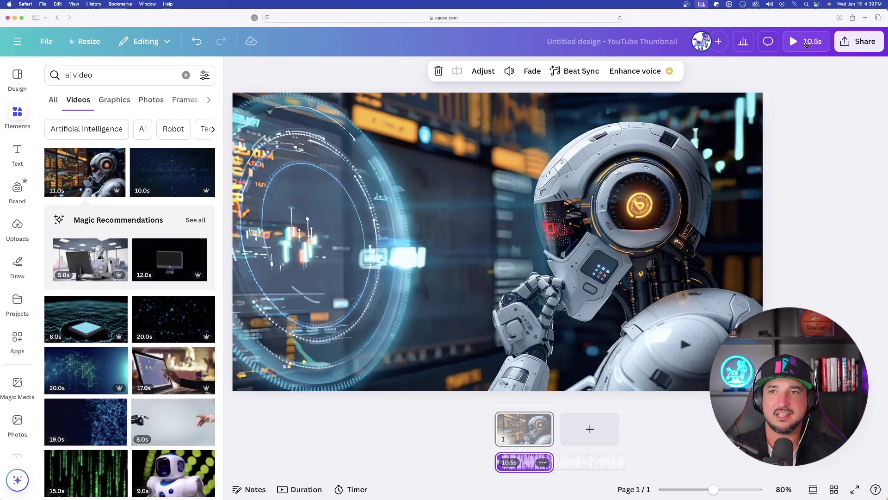
{"action": "left_click", "coordinate": [806, 44]}
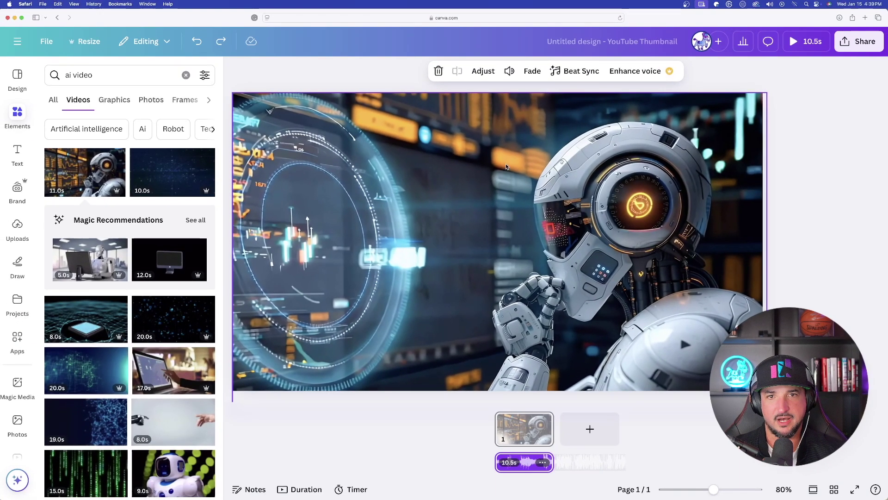
Step: Review the audio Fade, Beat Sync and voice enhancement options
{"action": "left_click", "coordinate": [530, 72]}
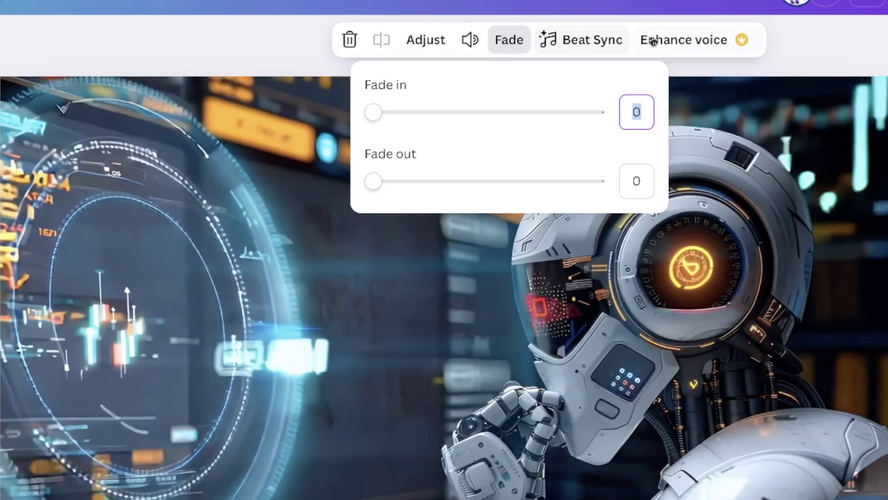
{"action": "left_click", "coordinate": [591, 44]}
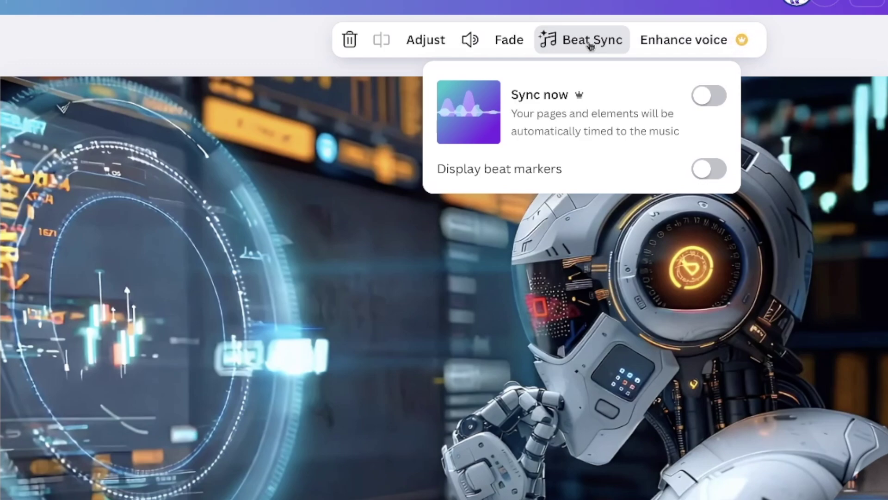
{"action": "left_click", "coordinate": [696, 46]}
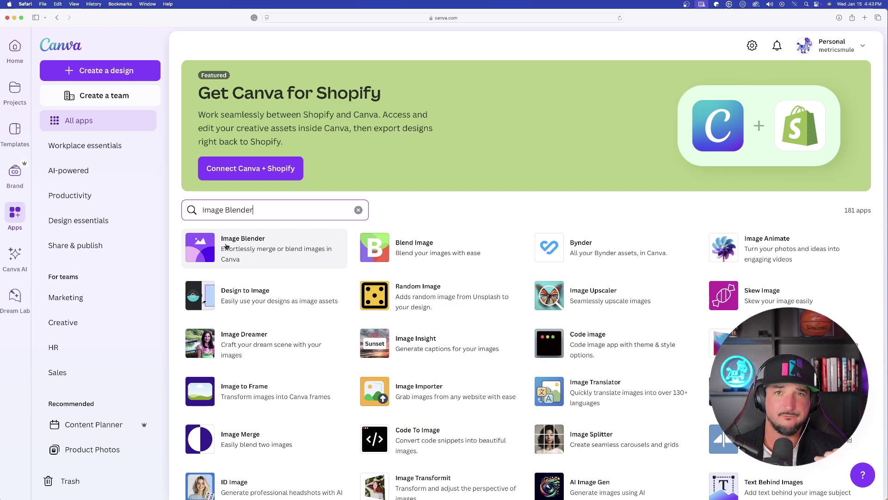
Step: Open the Image Blender app's details from the search results
{"action": "left_click", "coordinate": [225, 246]}
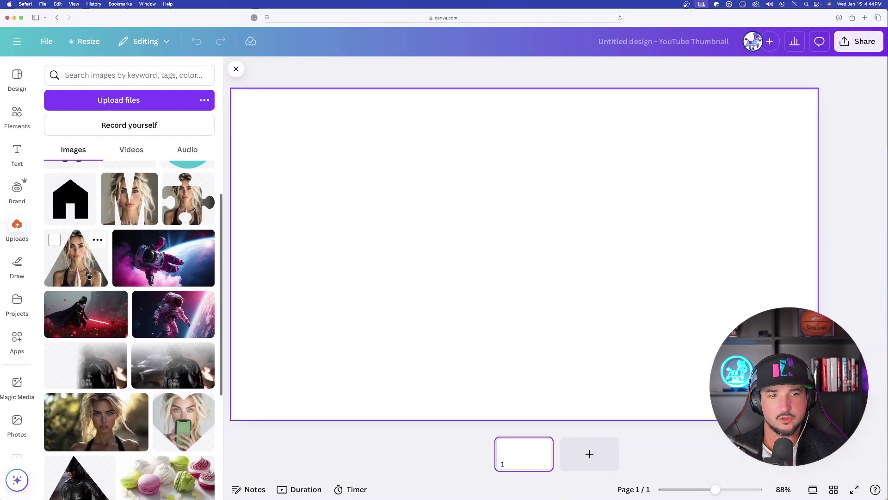
Step: Add the pink modern-house image and stretch it to fill the page
{"action": "scroll", "coordinate": [88, 276], "scroll_direction": "down", "scroll_amount": 5}
{"action": "left_click", "coordinate": [172, 334]}
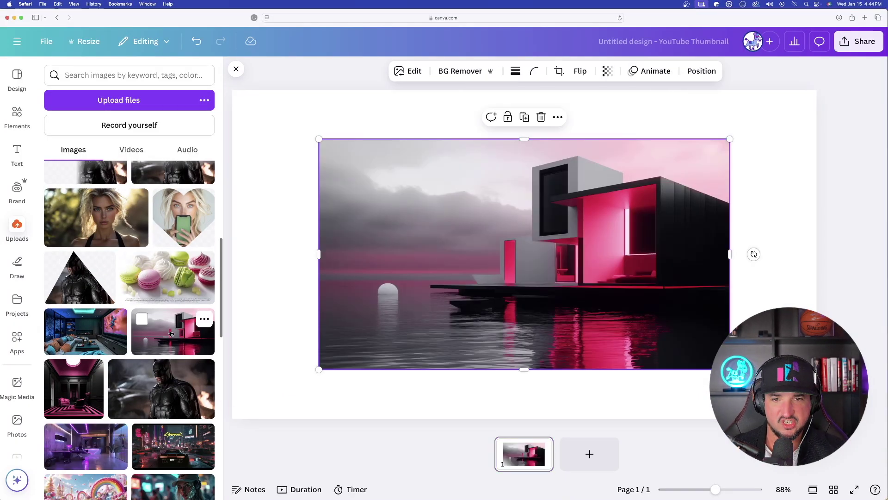
{"action": "left_click_drag", "start_coordinate": [442, 263], "coordinate": [354, 208]}
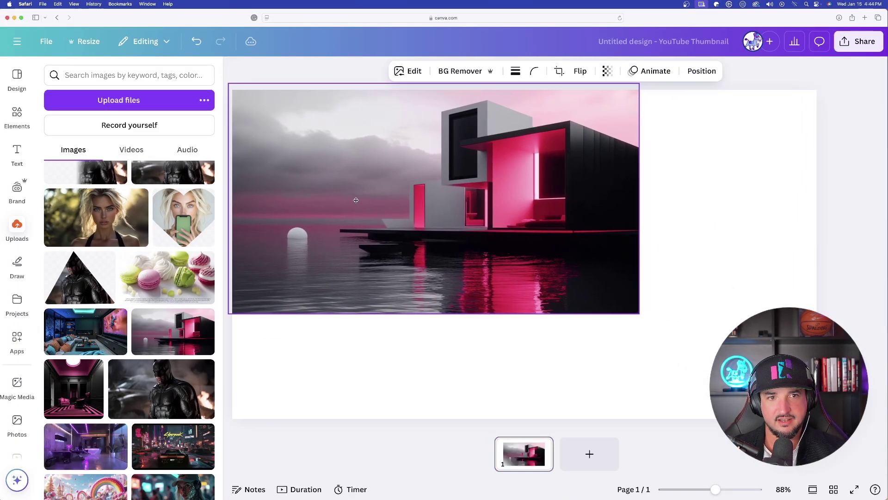
{"action": "left_click_drag", "start_coordinate": [643, 314], "coordinate": [831, 419]}
Step: Add the Darth Vader image and enlarge it to cover the whole page
{"action": "scroll", "coordinate": [111, 265], "scroll_direction": "up", "scroll_amount": 3}
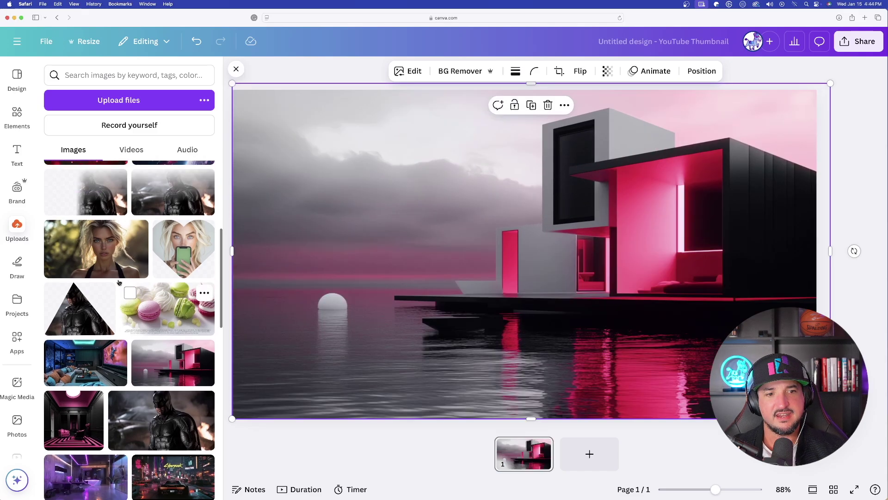
{"action": "scroll", "coordinate": [111, 265], "scroll_direction": "up", "scroll_amount": 2}
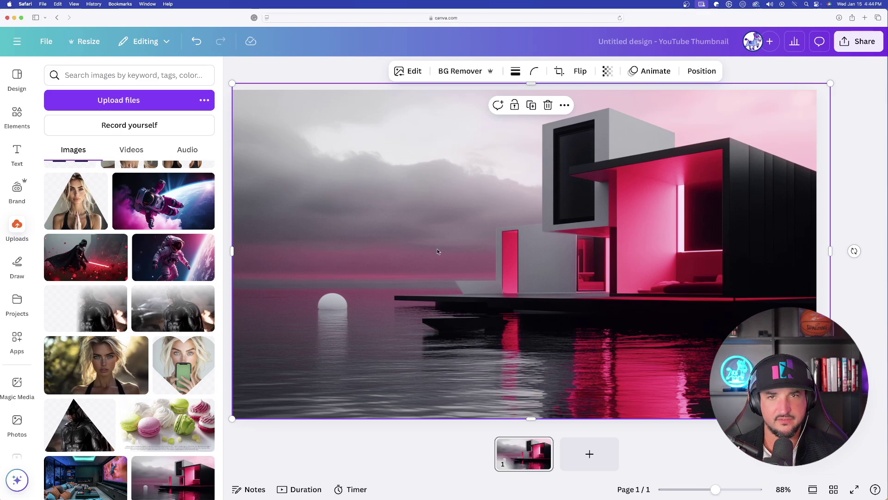
{"action": "left_click", "coordinate": [71, 267]}
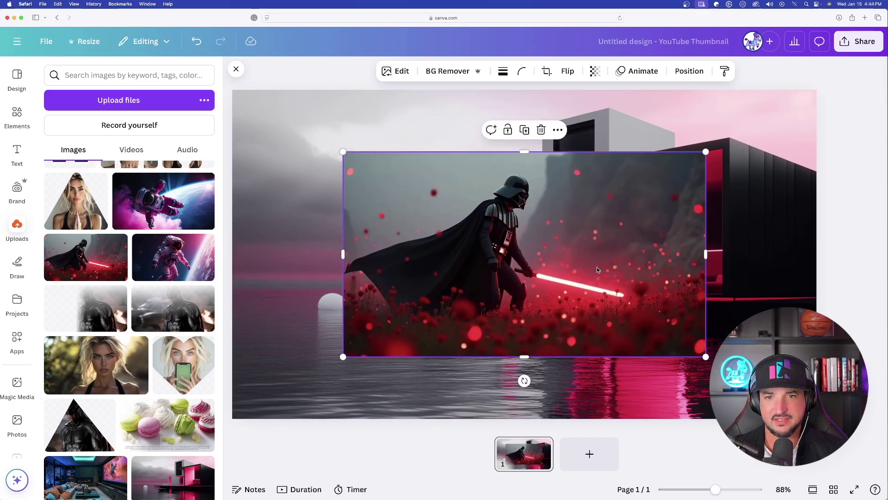
{"action": "left_click_drag", "start_coordinate": [596, 267], "coordinate": [487, 205]}
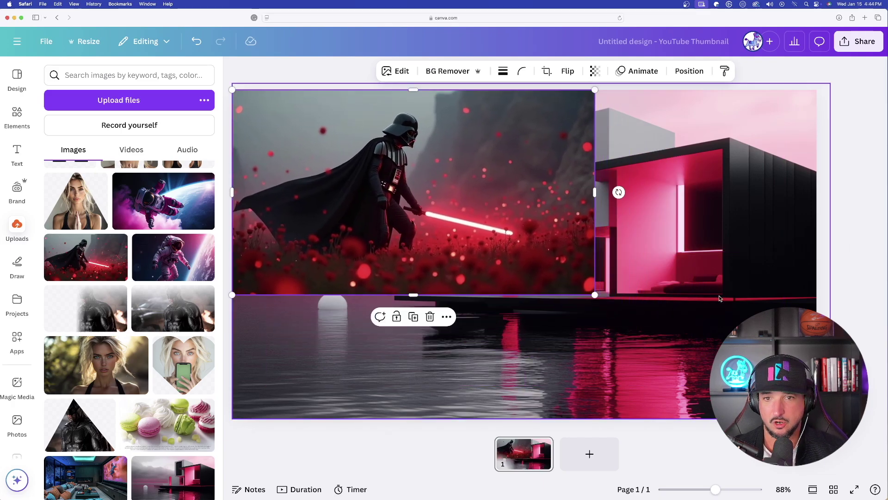
{"action": "left_click_drag", "start_coordinate": [595, 295], "coordinate": [824, 424]}
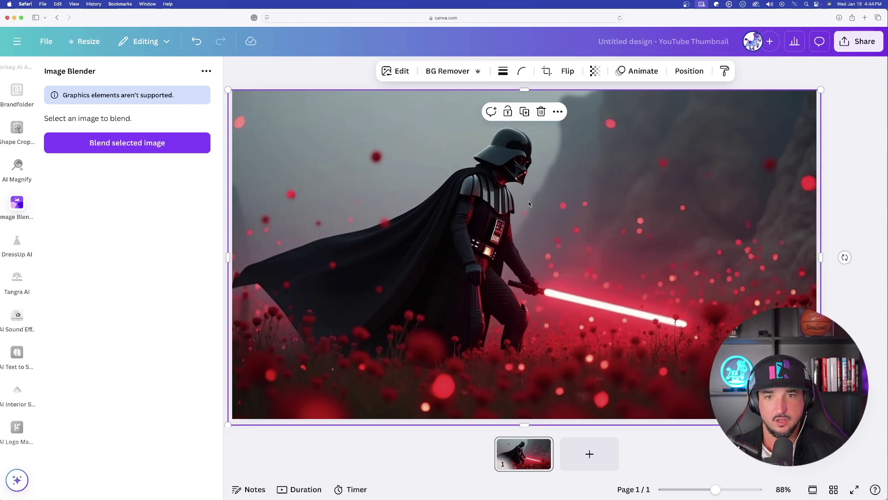
Step: Blend Darth Vader into the house with strength 0 and an angled line, then enlarge the astronaut
{"action": "left_click", "coordinate": [117, 146]}
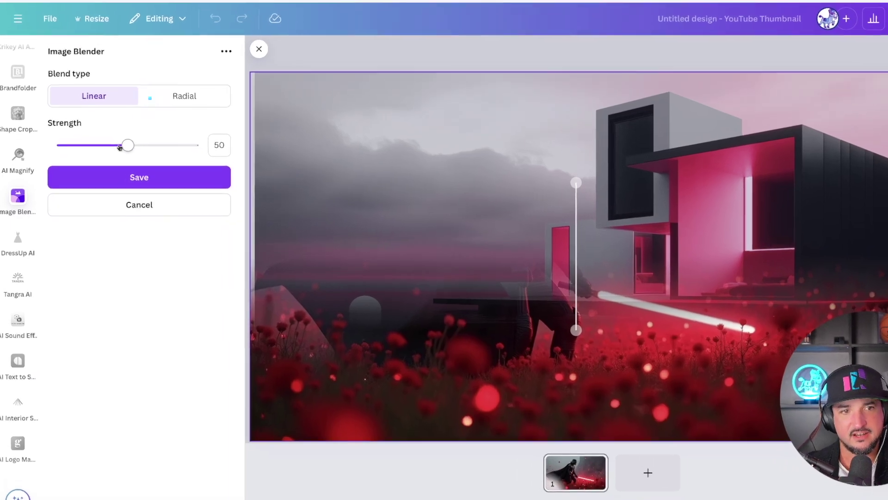
{"action": "left_click_drag", "start_coordinate": [116, 155], "coordinate": [64, 129]}
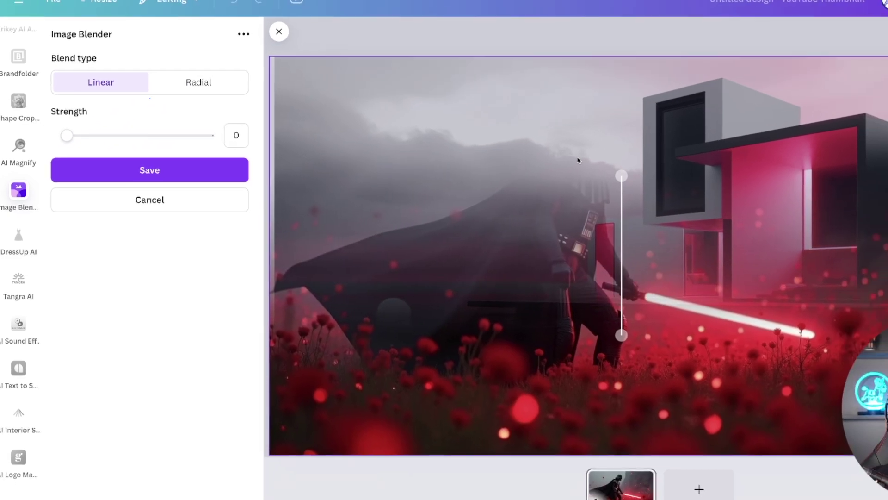
{"action": "left_click_drag", "start_coordinate": [653, 171], "coordinate": [785, 214]}
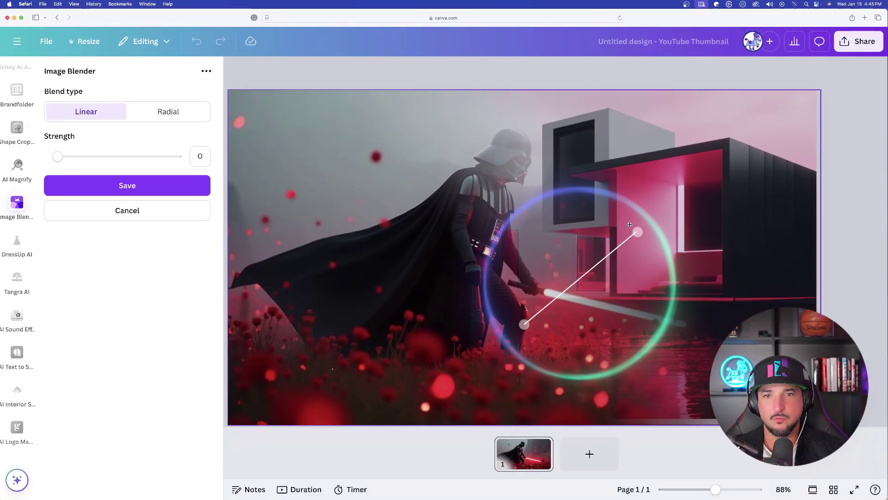
{"action": "left_click_drag", "start_coordinate": [629, 224], "coordinate": [667, 274]}
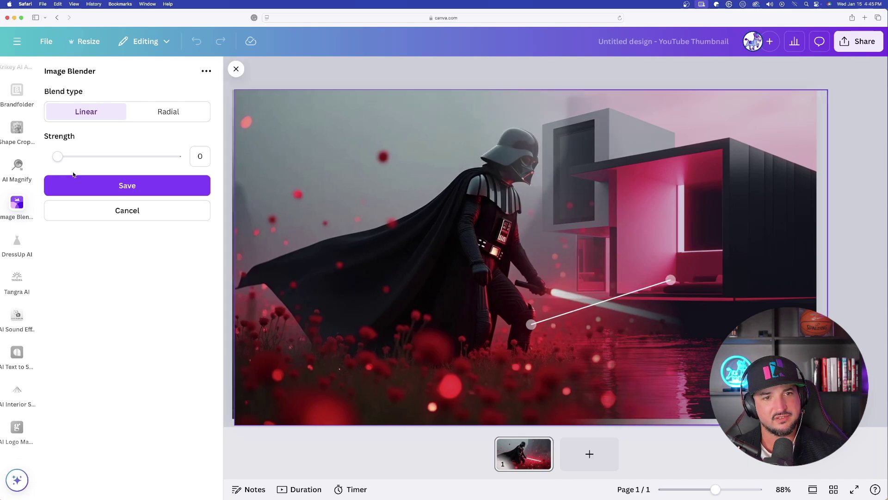
{"action": "left_click", "coordinate": [93, 184]}
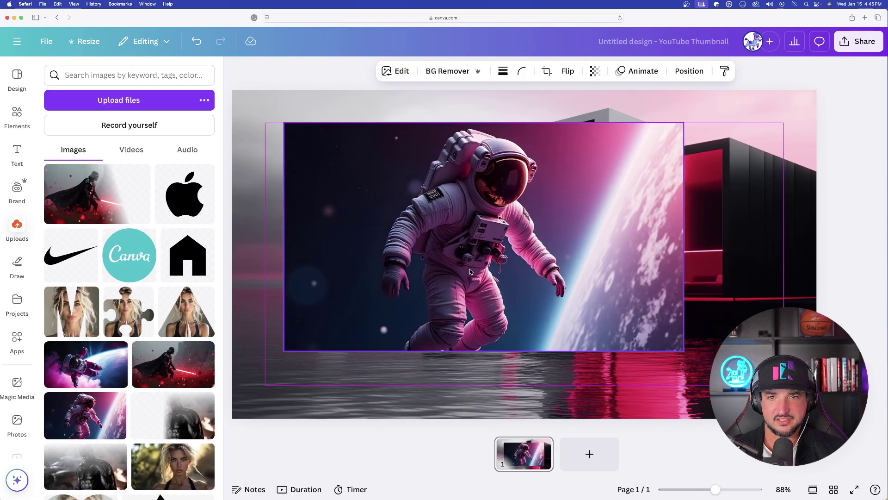
{"action": "left_click_drag", "start_coordinate": [672, 354], "coordinate": [733, 385]}
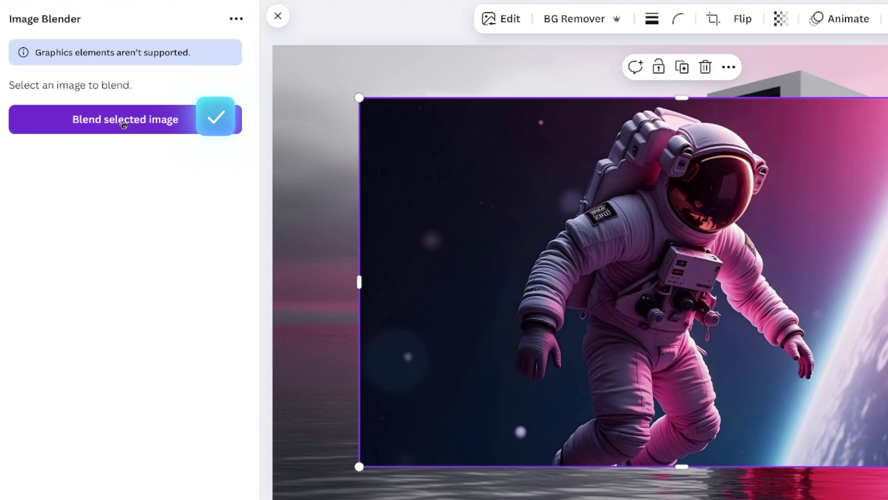
Step: Start blending the astronaut image, test linear strength and angle, then settle on a Radial blend
{"action": "left_click", "coordinate": [124, 121]}
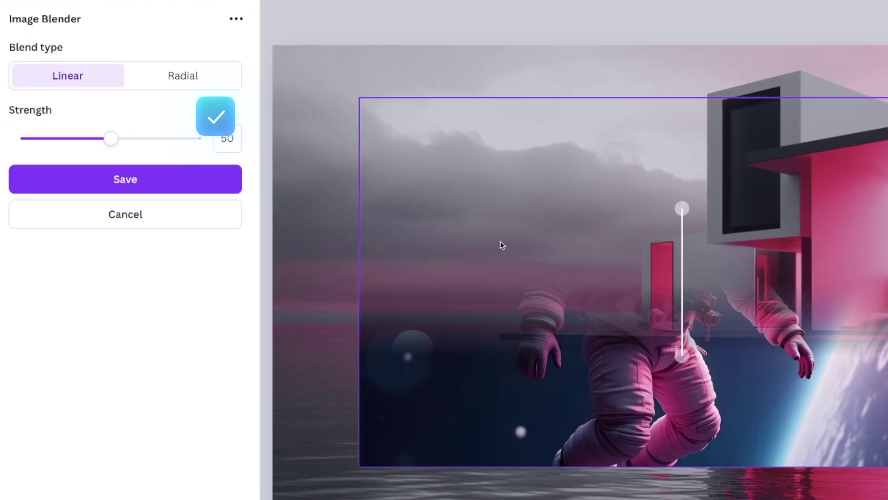
{"action": "left_click_drag", "start_coordinate": [110, 138], "coordinate": [58, 156]}
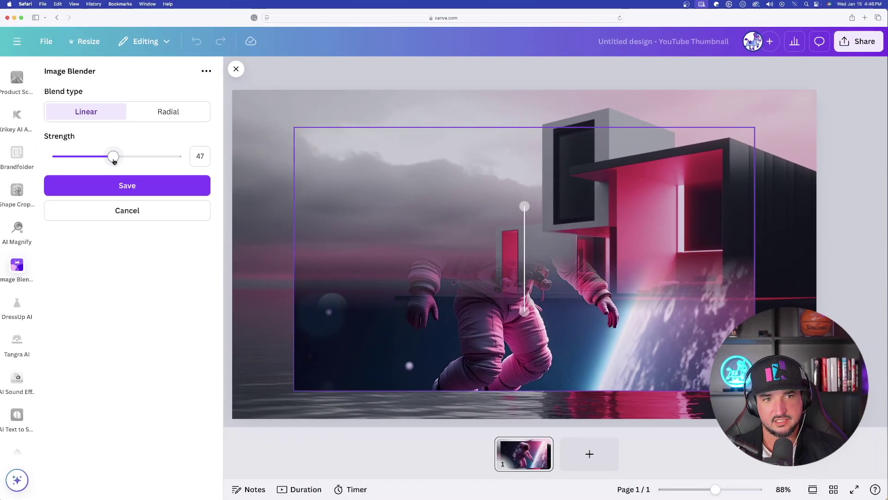
{"action": "left_click_drag", "start_coordinate": [524, 206], "coordinate": [378, 275]}
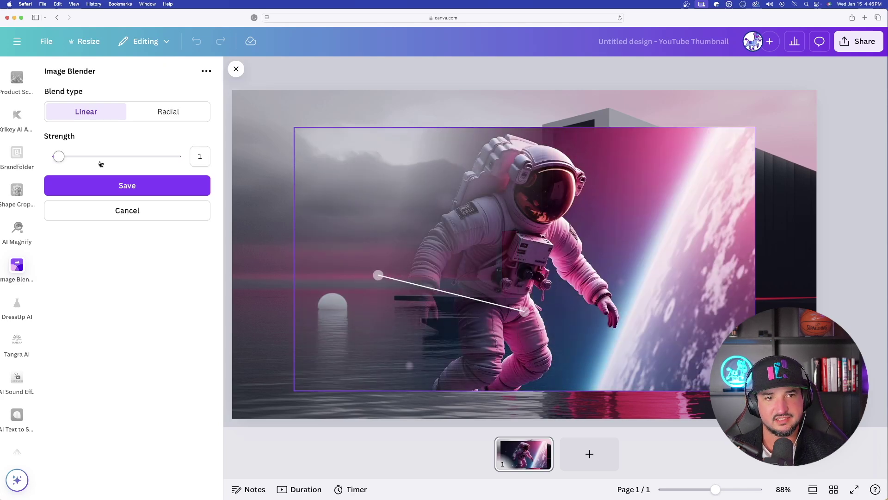
{"action": "left_click", "coordinate": [168, 111]}
{"action": "left_click", "coordinate": [87, 112]}
{"action": "left_click", "coordinate": [169, 114]}
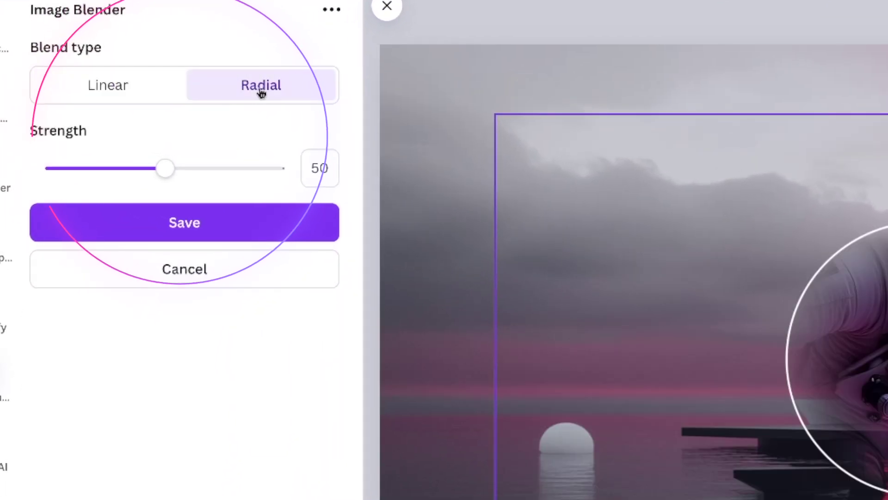
Step: Fit the radial blend circle around the astronaut, save the blend, and enlarge the image
{"action": "left_click_drag", "start_coordinate": [172, 165], "coordinate": [120, 157]}
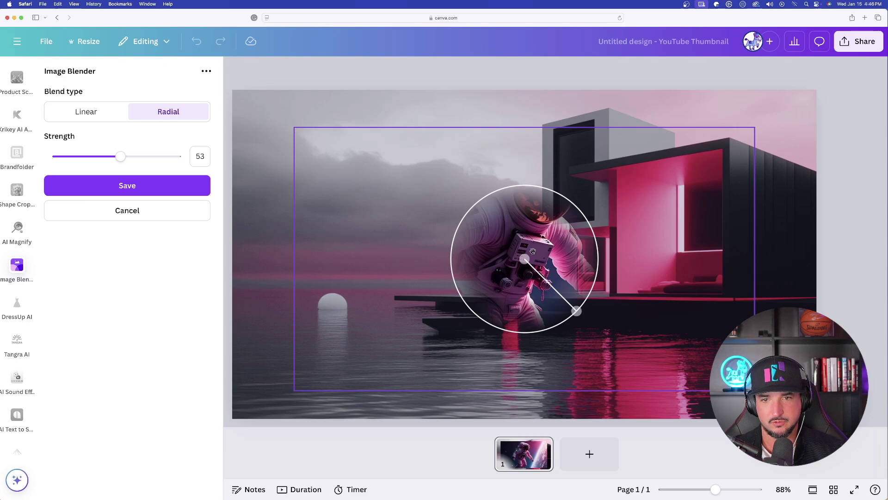
{"action": "left_click_drag", "start_coordinate": [533, 251], "coordinate": [517, 219]}
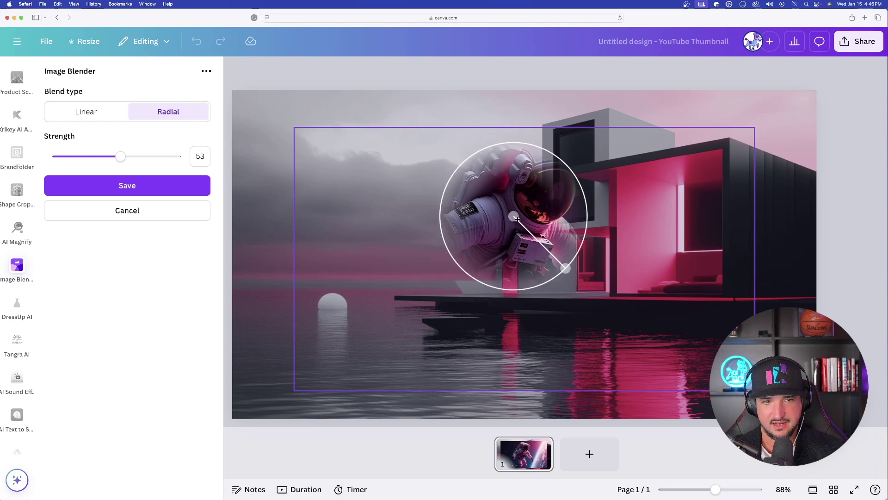
{"action": "left_click_drag", "start_coordinate": [565, 268], "coordinate": [603, 295]}
{"action": "left_click_drag", "start_coordinate": [555, 210], "coordinate": [563, 229]}
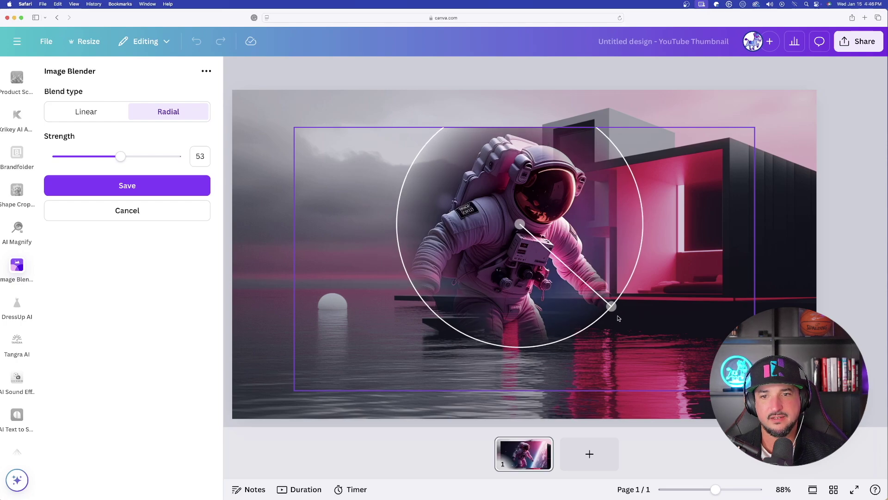
{"action": "left_click_drag", "start_coordinate": [611, 307], "coordinate": [618, 262]}
{"action": "left_click", "coordinate": [183, 187]}
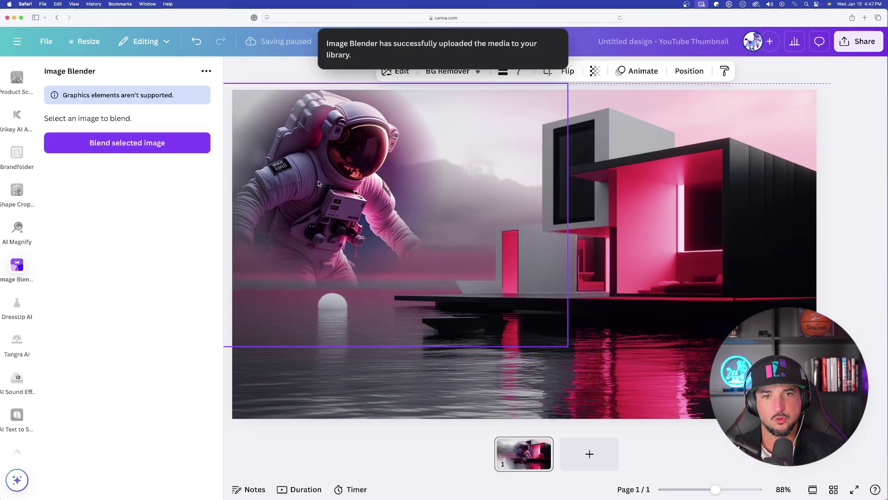
{"action": "left_click_drag", "start_coordinate": [560, 348], "coordinate": [620, 373]}
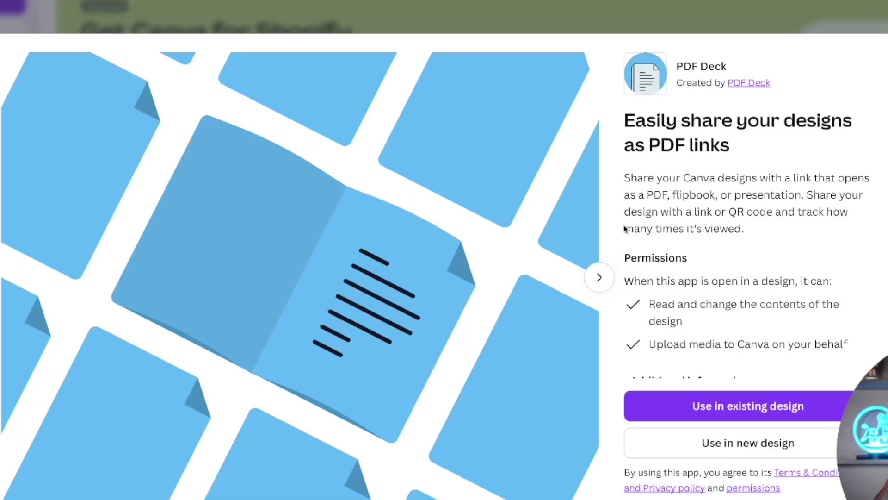
Step: Browse the PDF Deck app's preview slides showing a PDF link, PDF settings and QR code
{"action": "left_click", "coordinate": [599, 277]}
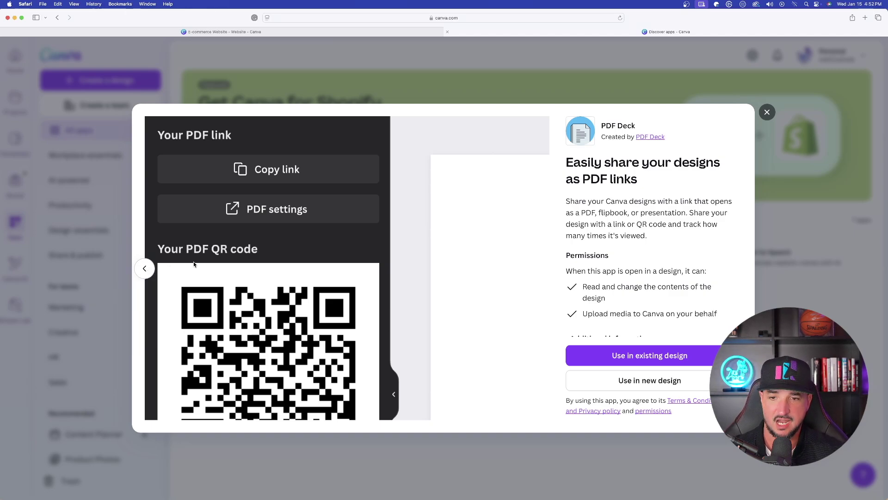
Step: Return to the E-commerce Website design, scroll through it, and show all 15 pages as a grid
{"action": "key", "text": "ctrl+Tab"}
{"action": "scroll", "coordinate": [463, 240], "scroll_direction": "down", "scroll_amount": 10}
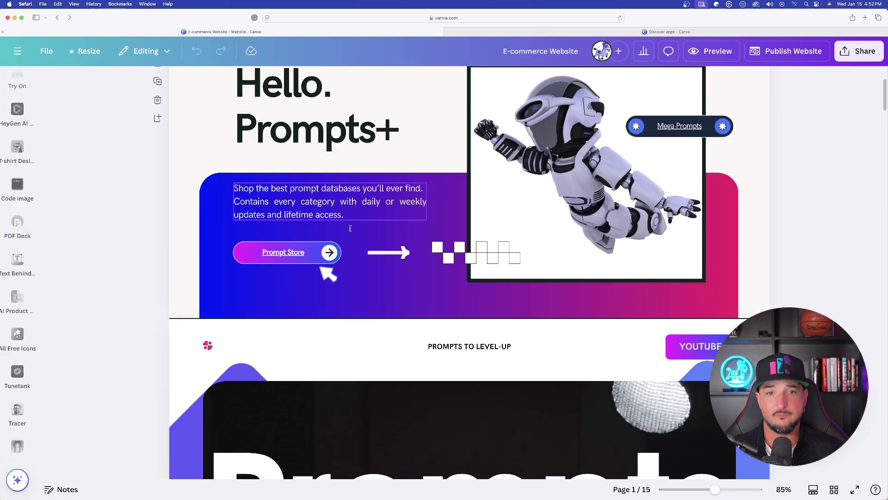
{"action": "scroll", "coordinate": [488, 265], "scroll_direction": "down", "scroll_amount": 15}
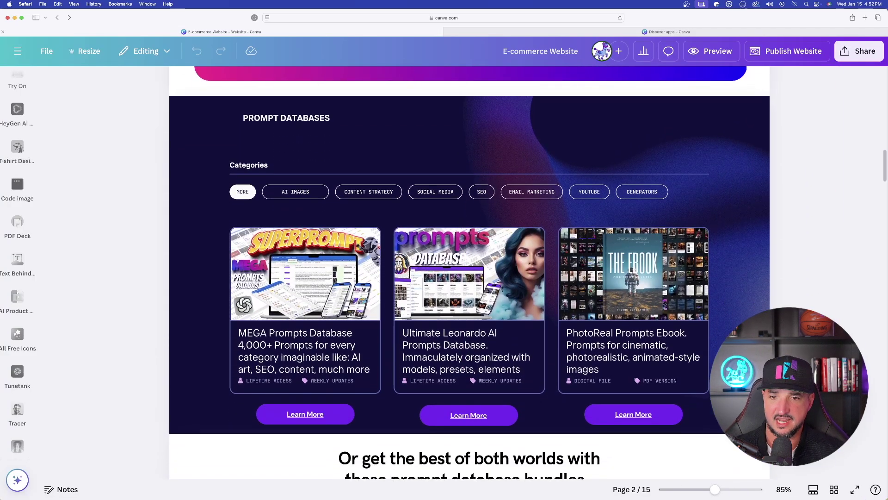
{"action": "left_click", "coordinate": [833, 489]}
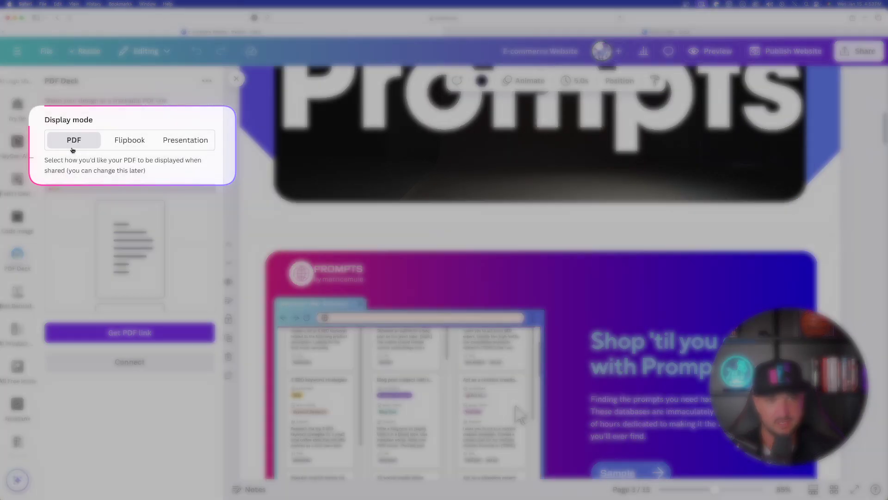
Step: Compare the Flipbook and Presentation modes, then export all 15 pages as a plain PDF link
{"action": "left_click", "coordinate": [130, 146]}
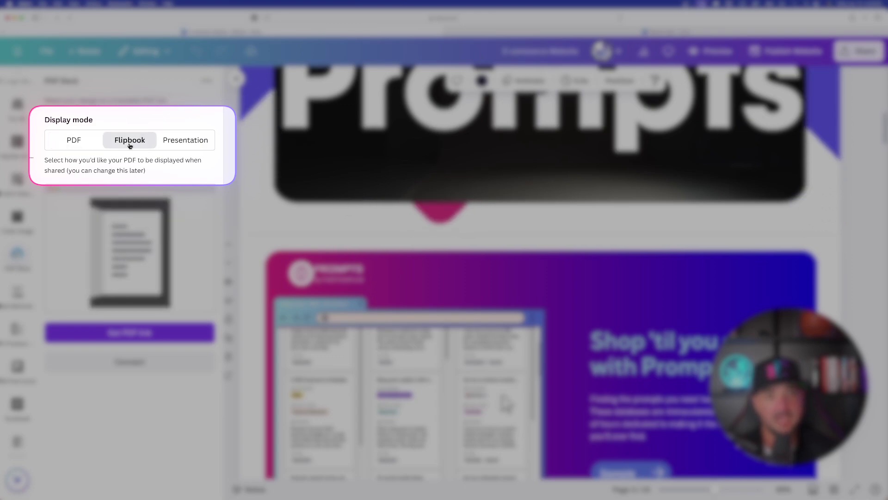
{"action": "left_click", "coordinate": [183, 142]}
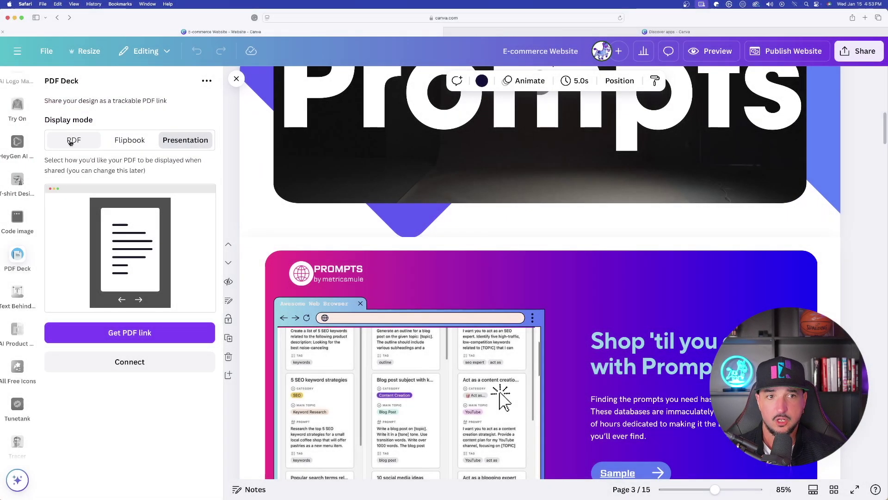
{"action": "left_click", "coordinate": [72, 140]}
{"action": "left_click", "coordinate": [121, 142]}
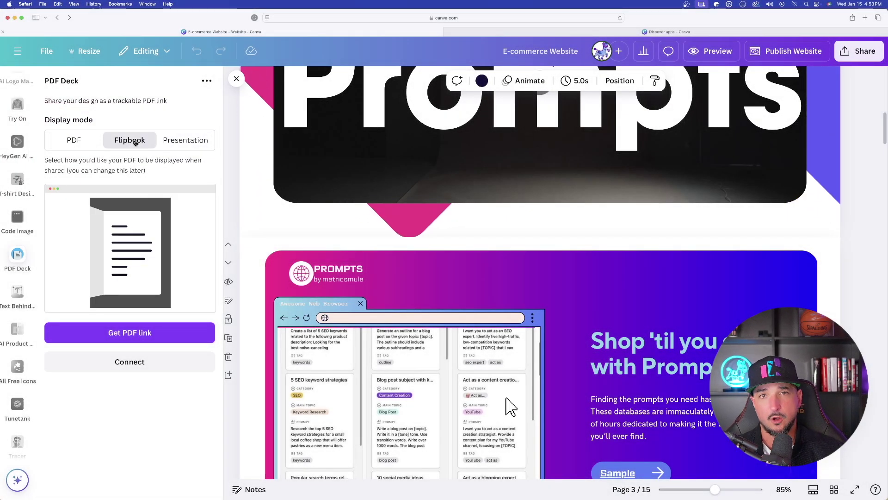
{"action": "left_click", "coordinate": [181, 142]}
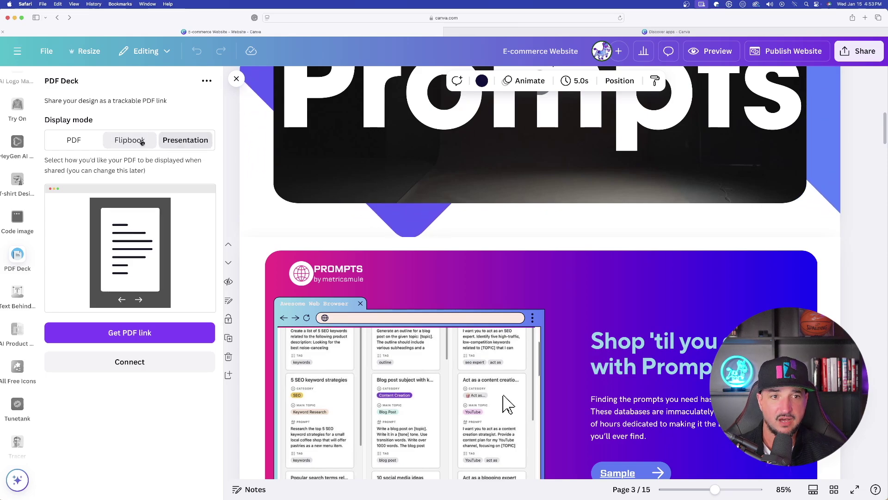
{"action": "left_click", "coordinate": [137, 142]}
{"action": "left_click", "coordinate": [85, 141]}
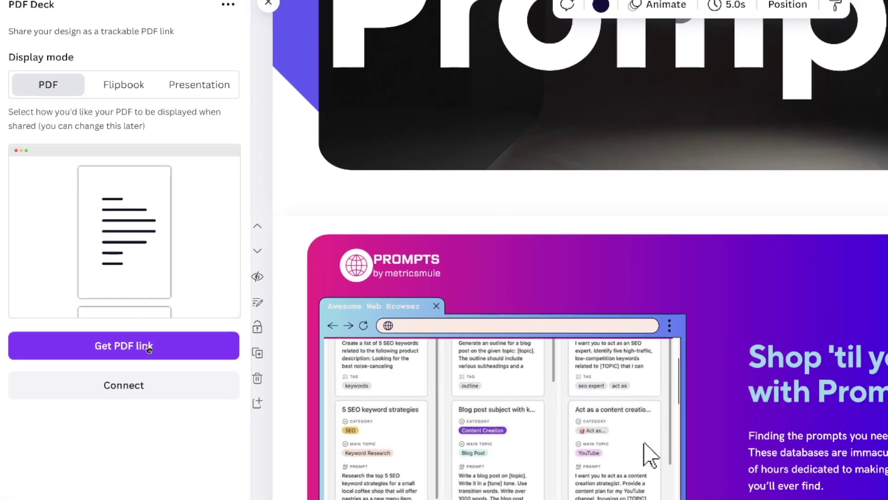
{"action": "left_click", "coordinate": [151, 354]}
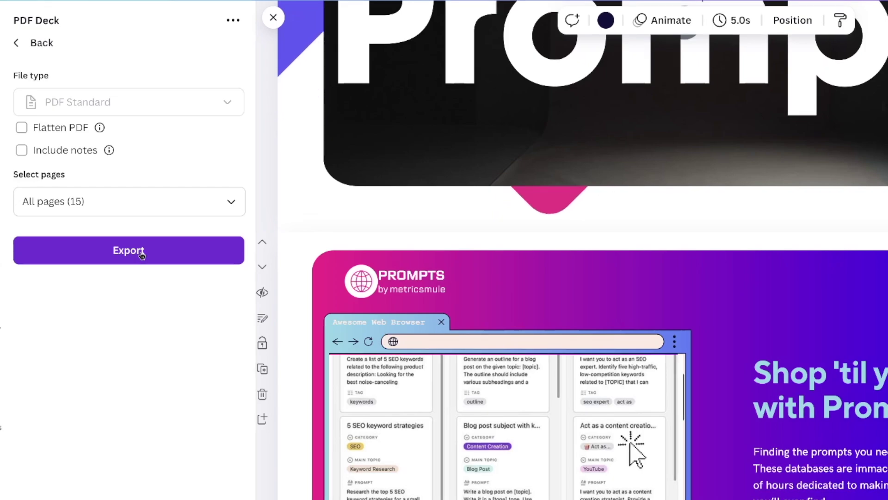
{"action": "left_click", "coordinate": [141, 253]}
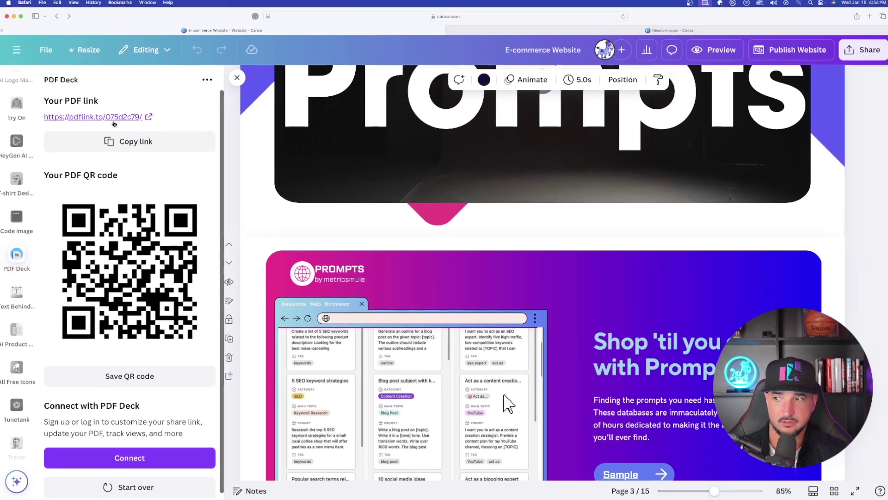
Step: Open the generated pdflink.to link, scroll through the 15-page PDF, and go back to Canva
{"action": "left_click", "coordinate": [105, 70]}
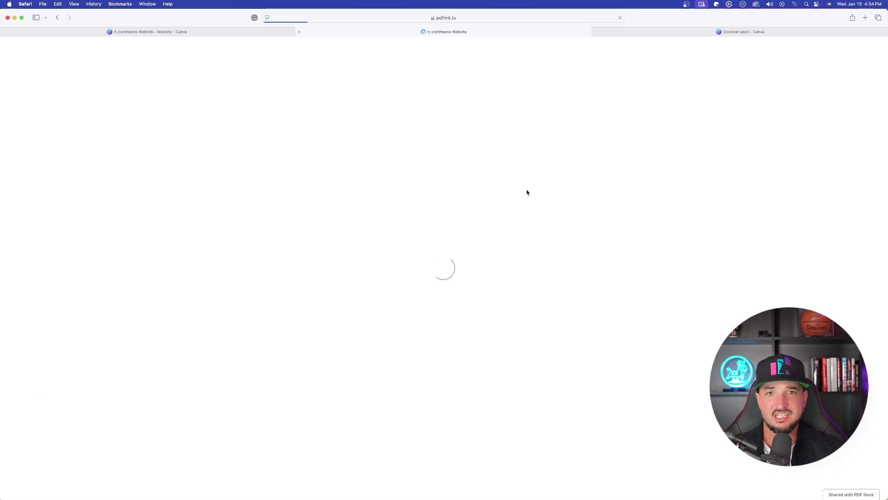
{"action": "scroll", "coordinate": [338, 214], "scroll_direction": "down", "scroll_amount": 5}
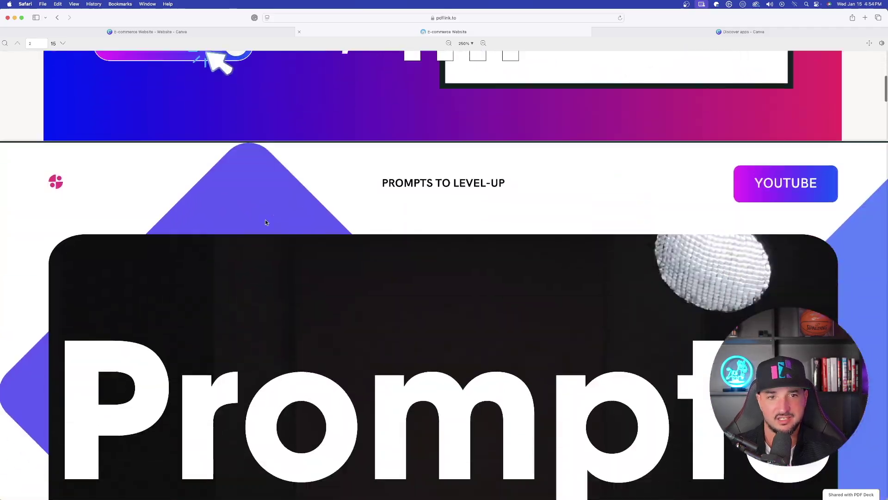
{"action": "scroll", "coordinate": [265, 222], "scroll_direction": "down", "scroll_amount": 20}
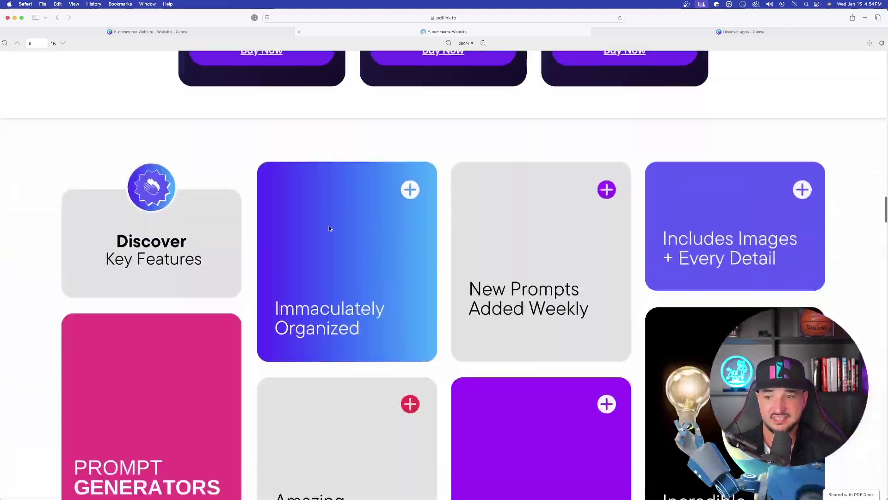
{"action": "scroll", "coordinate": [328, 228], "scroll_direction": "down", "scroll_amount": 20}
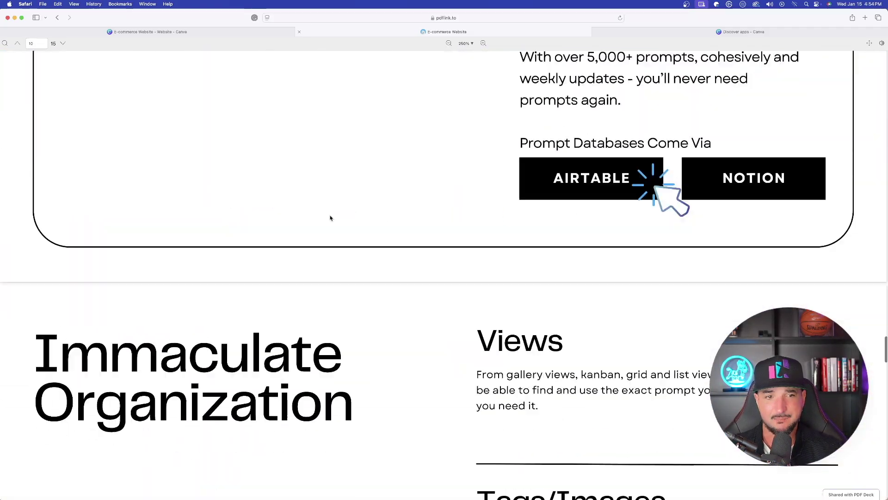
{"action": "scroll", "coordinate": [330, 217], "scroll_direction": "down", "scroll_amount": 20}
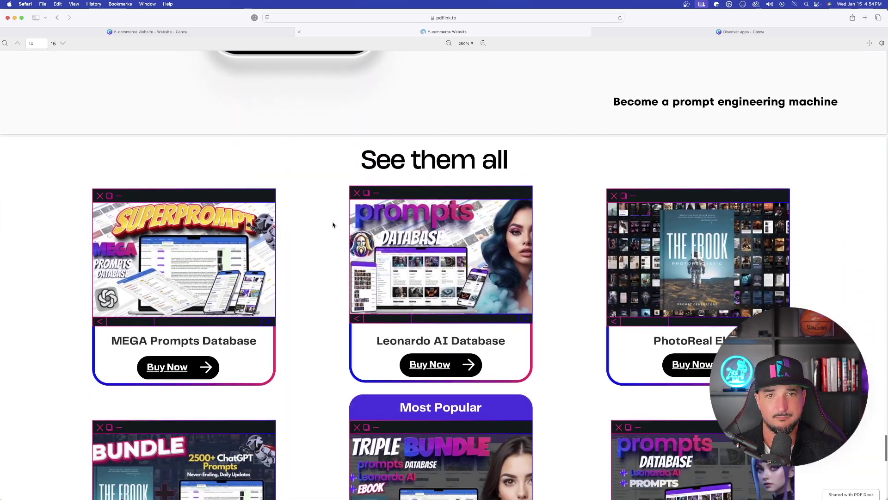
{"action": "scroll", "coordinate": [333, 224], "scroll_direction": "down", "scroll_amount": 5}
{"action": "scroll", "coordinate": [377, 167], "scroll_direction": "up", "scroll_amount": 20}
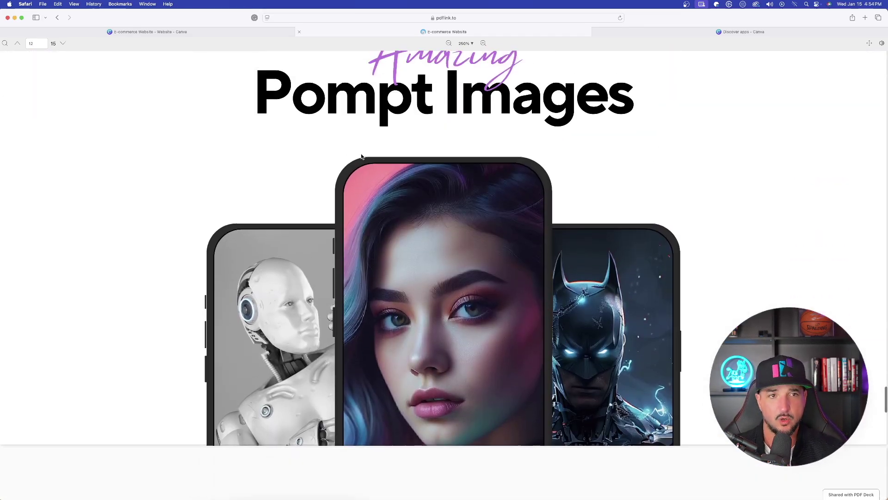
{"action": "scroll", "coordinate": [361, 157], "scroll_direction": "up", "scroll_amount": 10}
{"action": "left_click", "coordinate": [259, 32]}
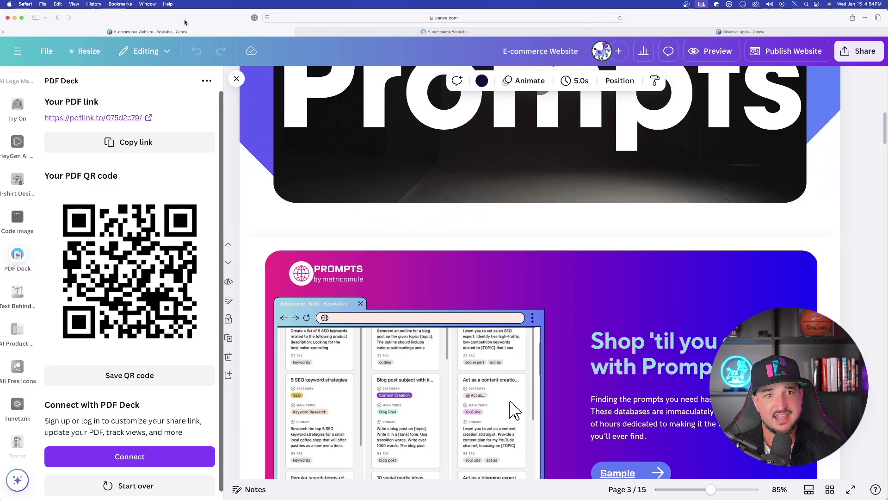
Step: Start over in PDF Deck, generate a Flipbook-mode PDF link, and open it in the viewer
{"action": "left_click", "coordinate": [129, 485]}
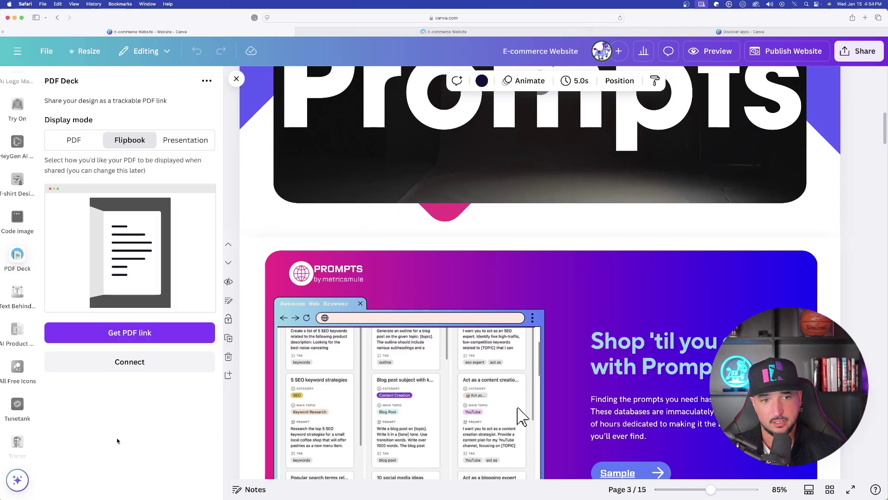
{"action": "left_click", "coordinate": [123, 341]}
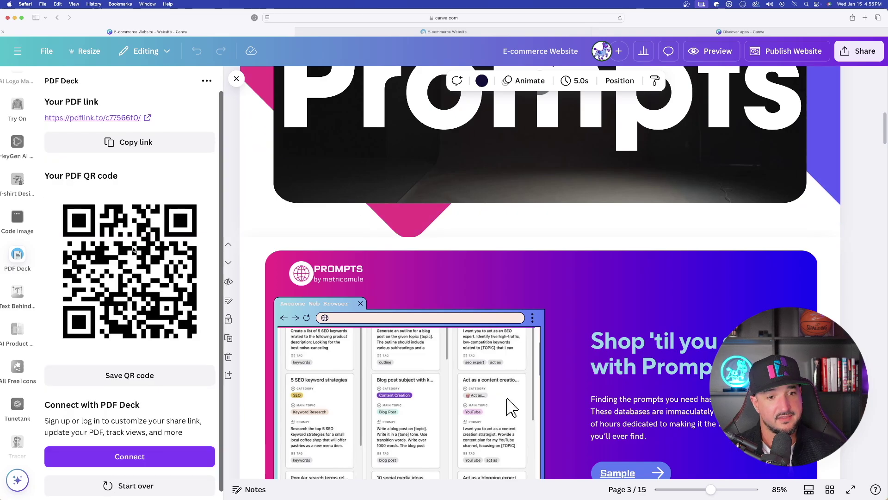
{"action": "left_click", "coordinate": [148, 118]}
{"action": "left_click", "coordinate": [534, 291]}
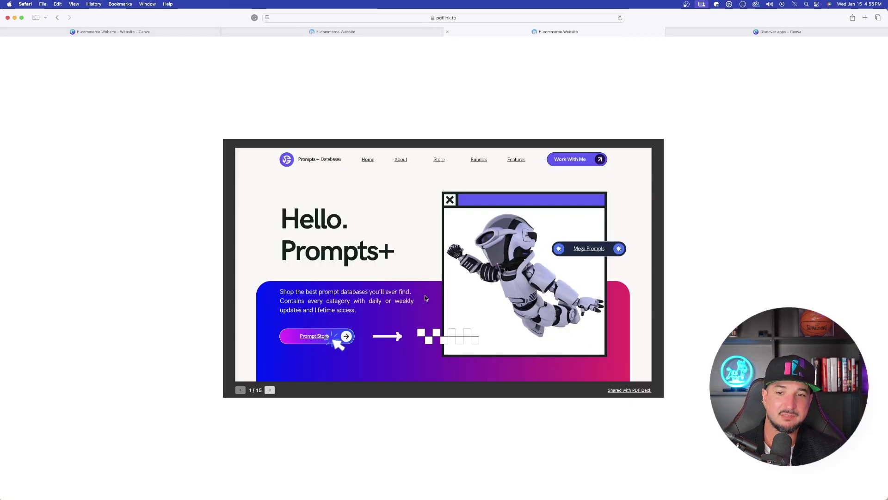
Step: Flip forward through the website flipbook to the PhotoReal Ebook page and back, then return to Canva
{"action": "left_click", "coordinate": [270, 390]}
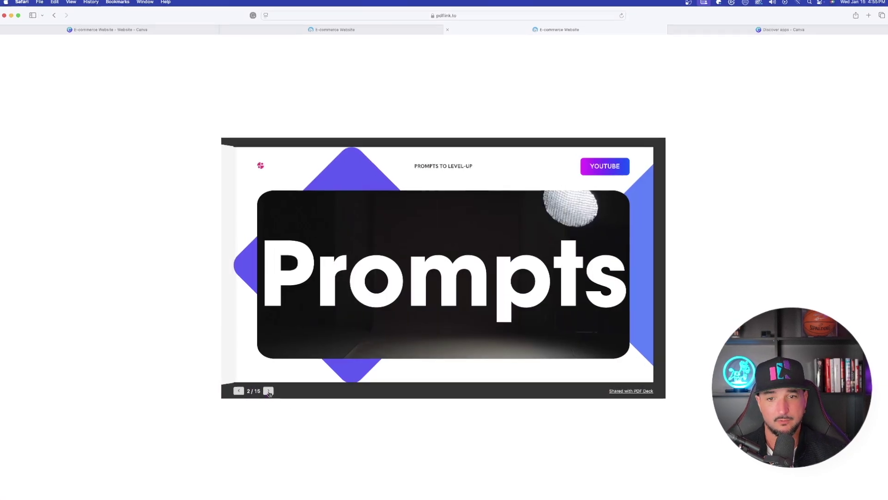
{"action": "left_click", "coordinate": [270, 390]}
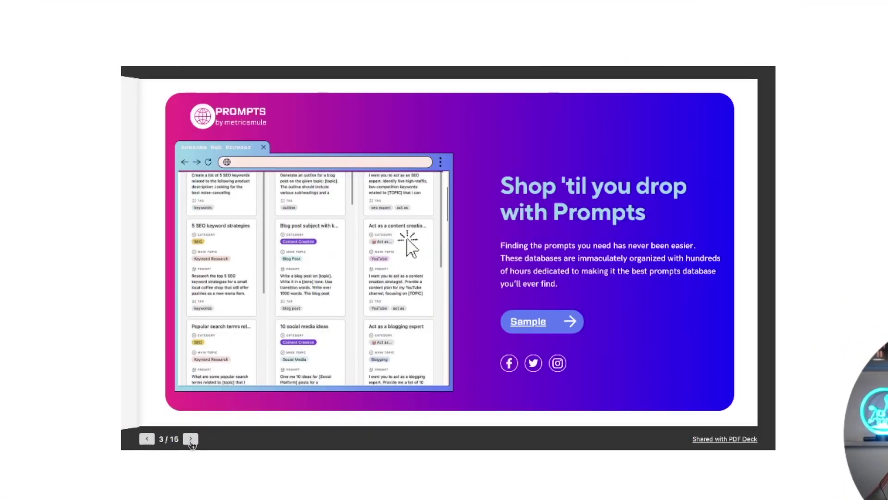
{"action": "left_click", "coordinate": [190, 439]}
{"action": "left_click", "coordinate": [190, 439]}
{"action": "left_click", "coordinate": [191, 440]}
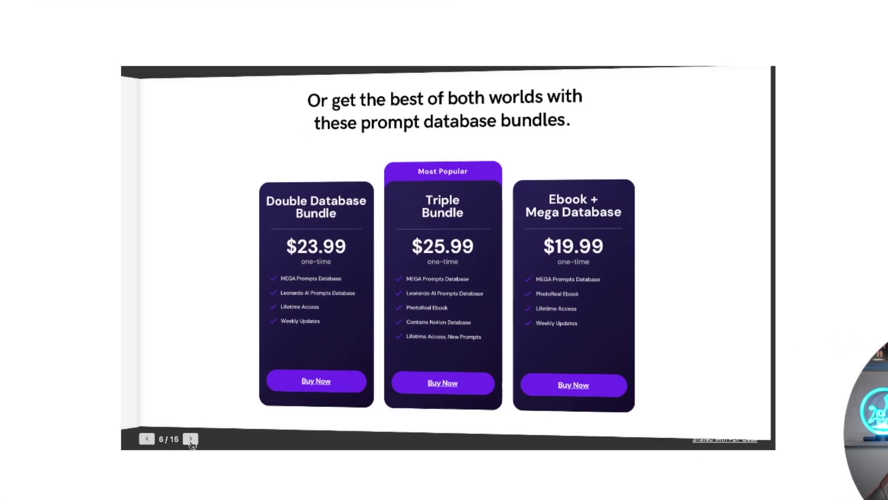
{"action": "left_click", "coordinate": [190, 439]}
{"action": "left_click", "coordinate": [191, 440]}
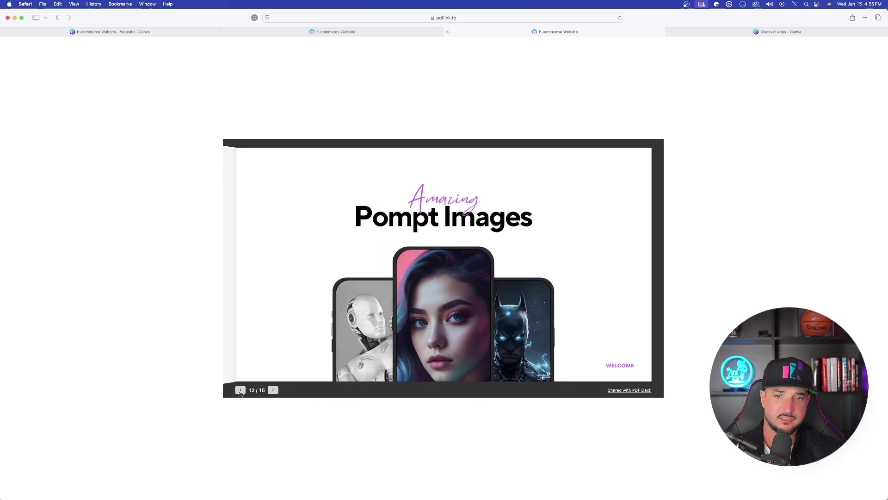
{"action": "left_click", "coordinate": [240, 391]}
{"action": "left_click", "coordinate": [240, 391]}
{"action": "left_click", "coordinate": [240, 391]}
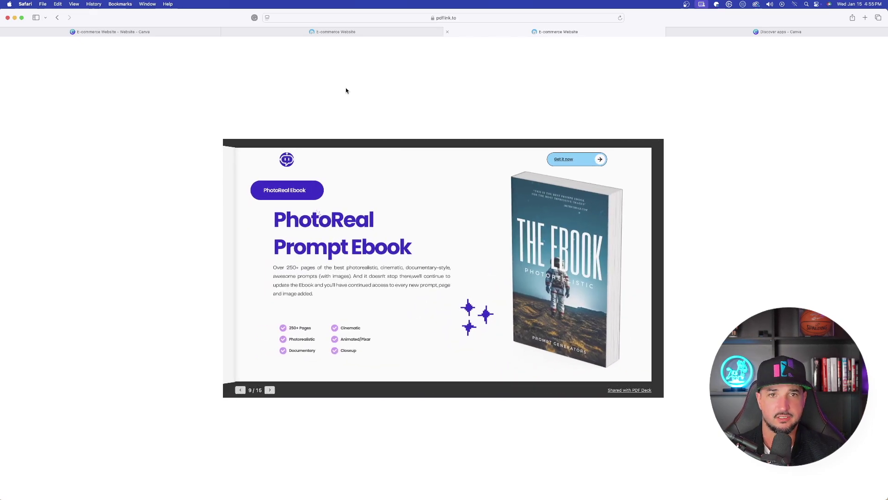
{"action": "left_click", "coordinate": [134, 32]}
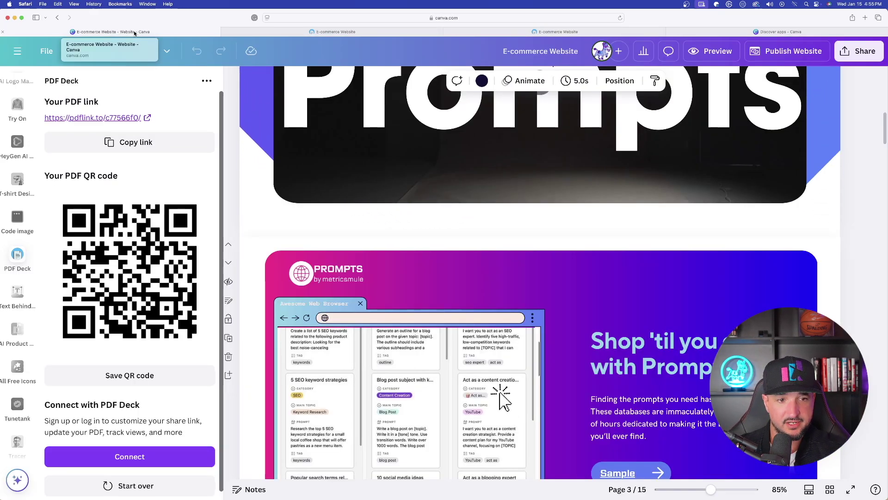